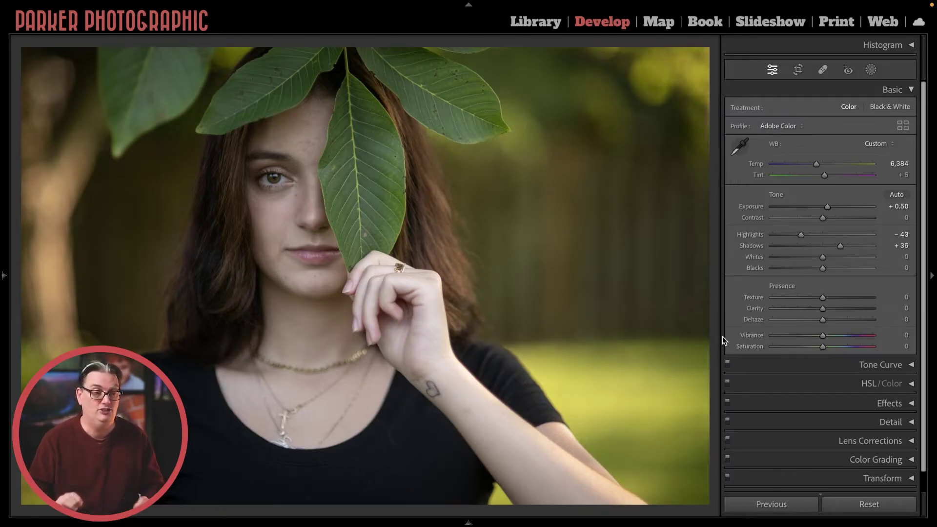
# Try Texture values of +10, -100, -4 and -100 on the whole portrait, ending by resetting Texture.
pyautogui.press('z')
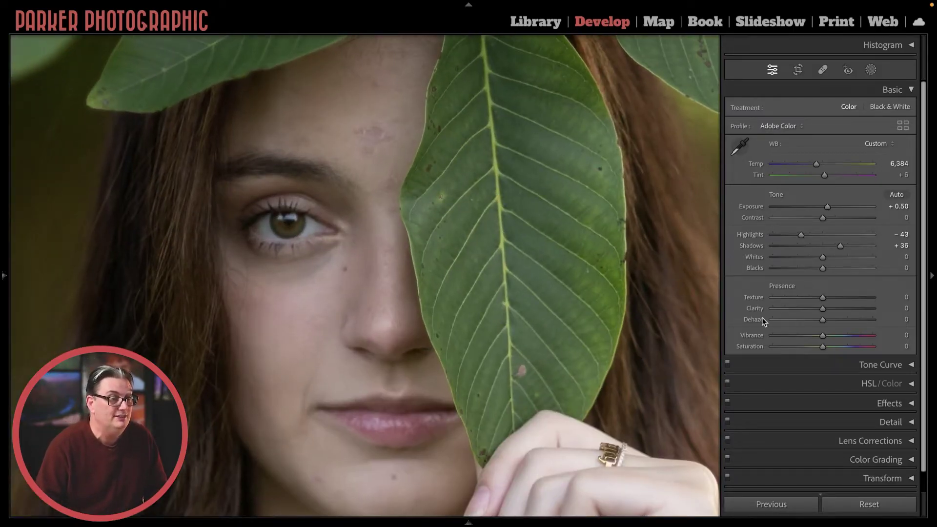
pyautogui.moveTo(823, 298)
pyautogui.mouseDown()
pyautogui.moveTo(771, 301)
pyautogui.moveTo(828, 300)
pyautogui.mouseUp()
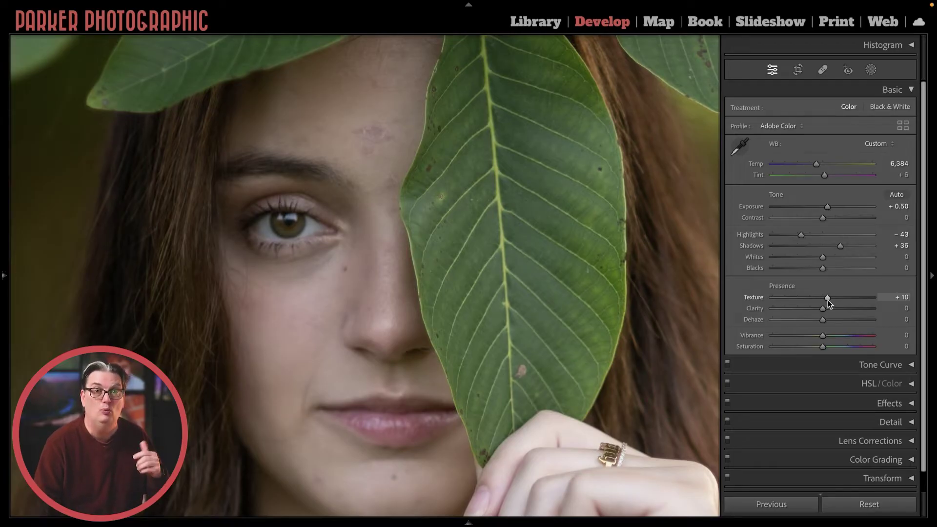
pyautogui.moveTo(828, 300); pyautogui.dragTo(754, 303)
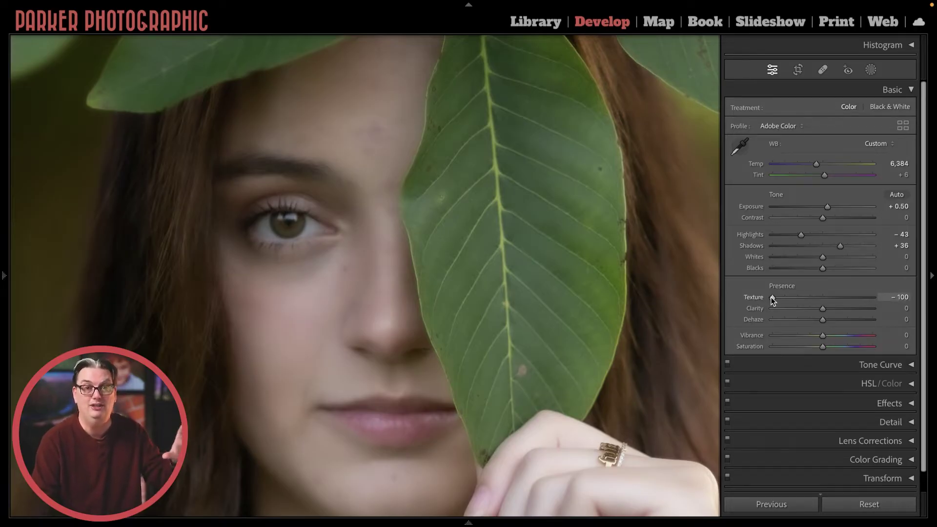
pyautogui.moveTo(772, 297); pyautogui.dragTo(821, 299)
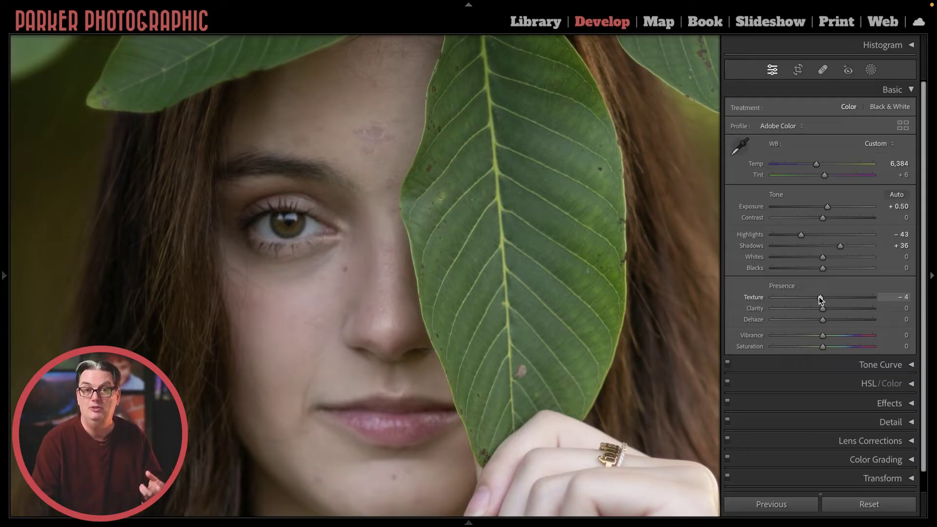
pyautogui.moveTo(821, 299); pyautogui.dragTo(759, 304)
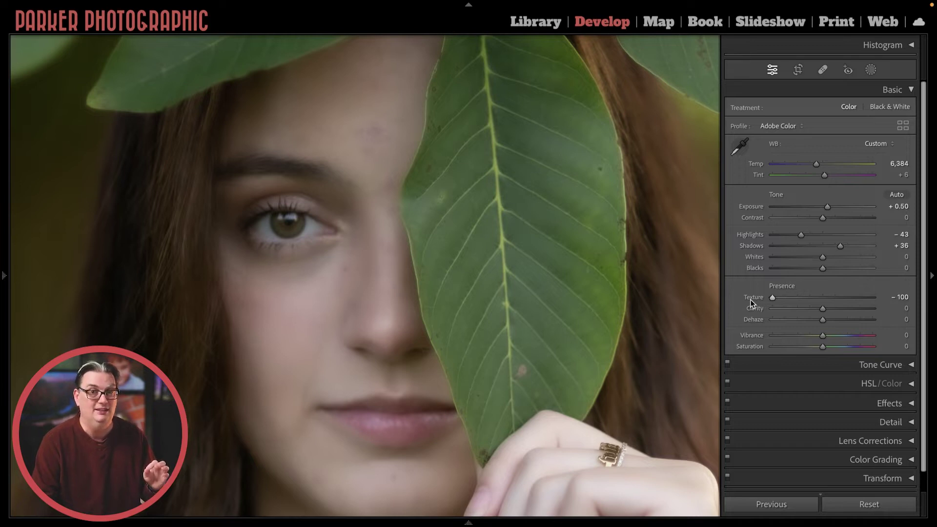
pyautogui.doubleClick(752, 301)
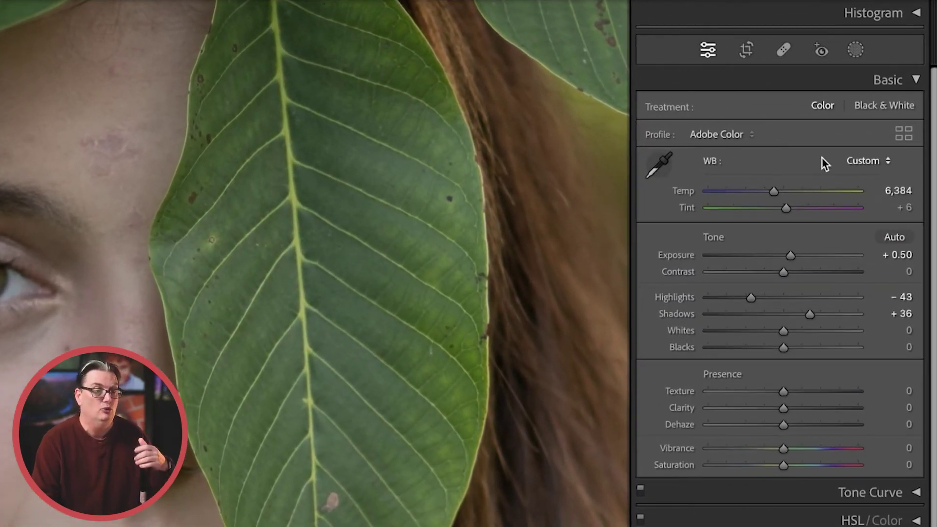
# Start a people mask for Person 1.
pyautogui.click(856, 51)
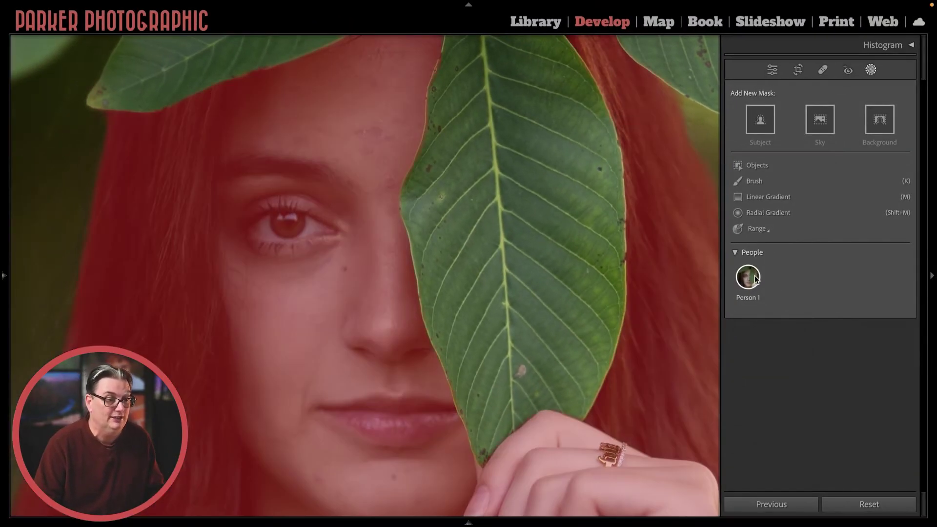
pyautogui.click(750, 279)
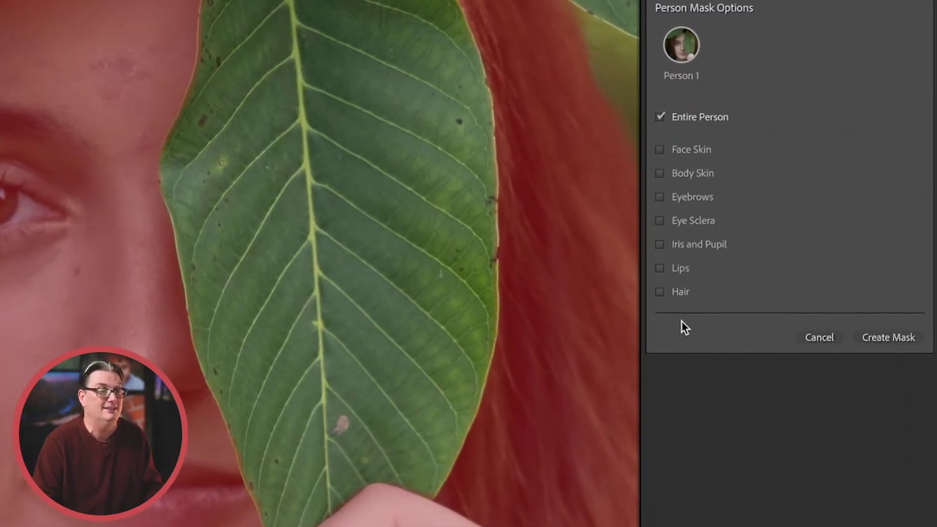
# Preview the Lips, Eyebrows, Face Skin and Hair selections in the person mask options and deselect each of them.
pyautogui.click(677, 267)
pyautogui.click(696, 196)
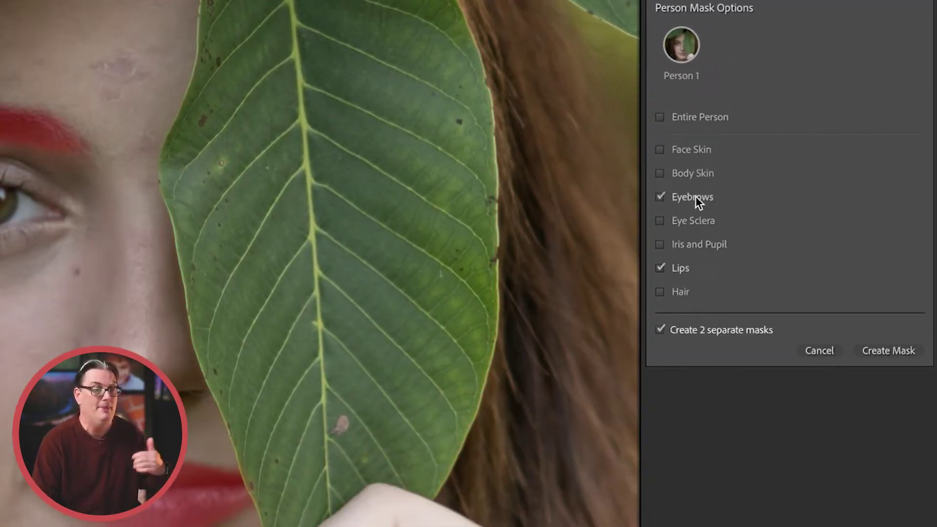
pyautogui.click(704, 146)
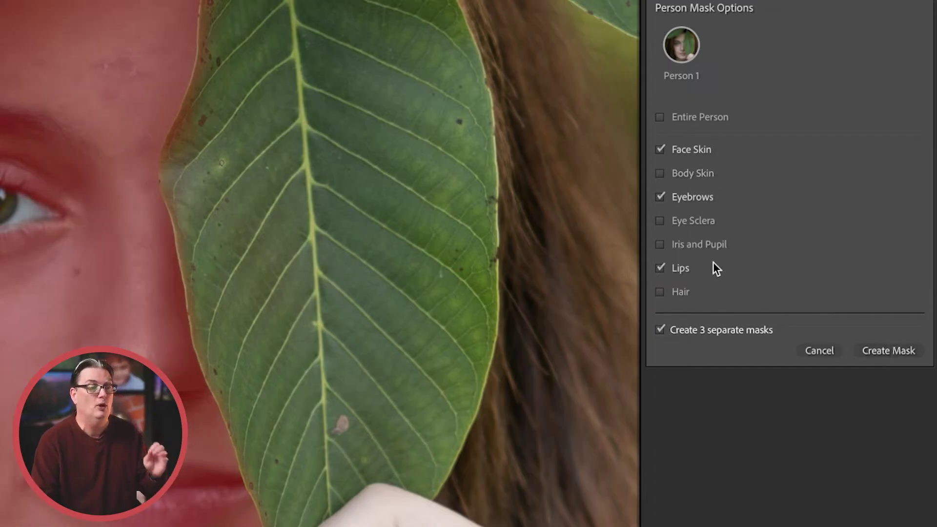
pyautogui.click(681, 268)
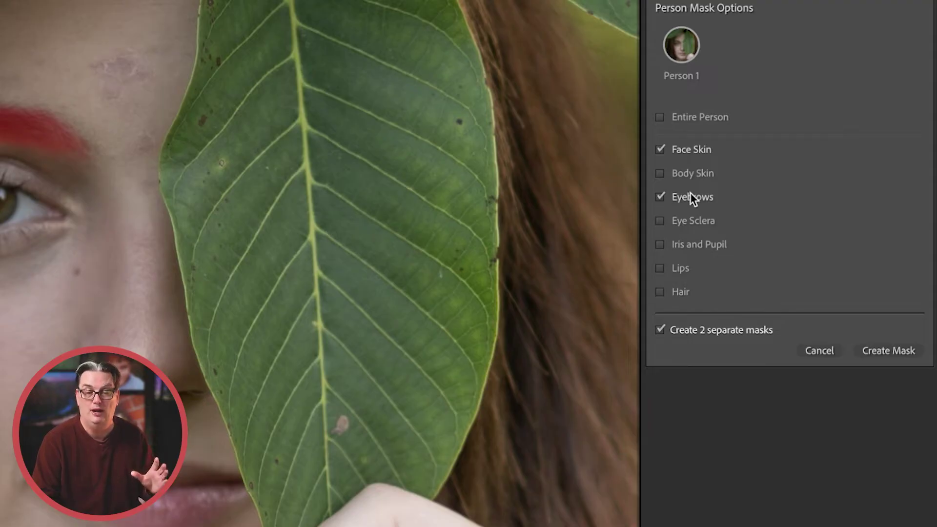
pyautogui.click(690, 192)
pyautogui.click(687, 152)
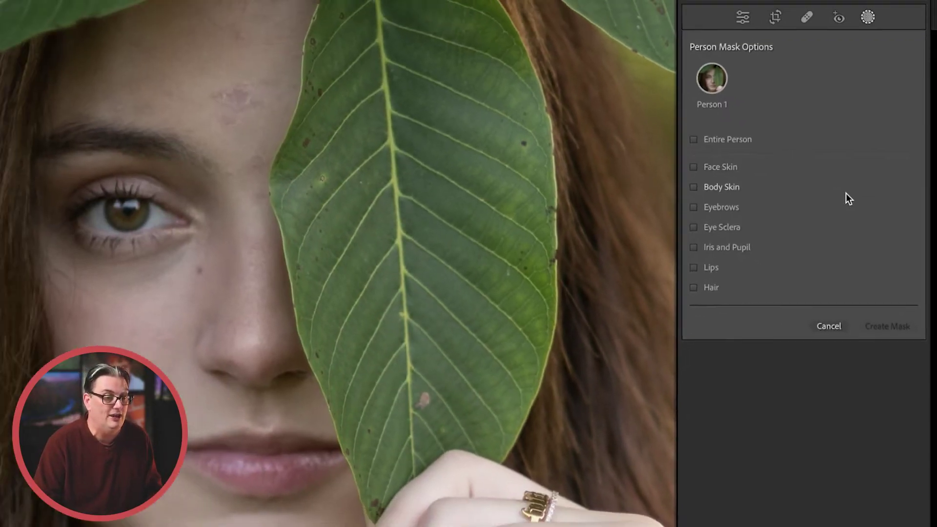
pyautogui.click(712, 288)
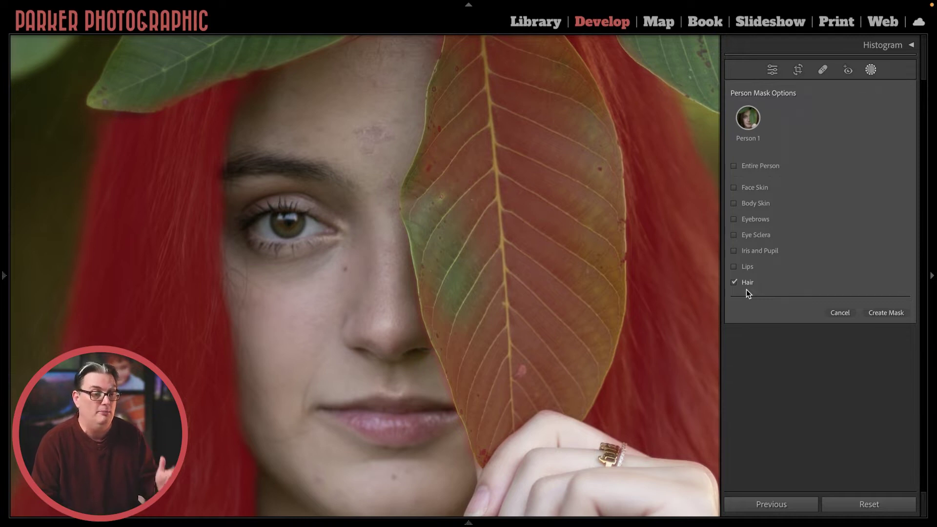
pyautogui.click(747, 285)
# Create a mask of Person 1 covering only the Face Skin.
pyautogui.click(751, 186)
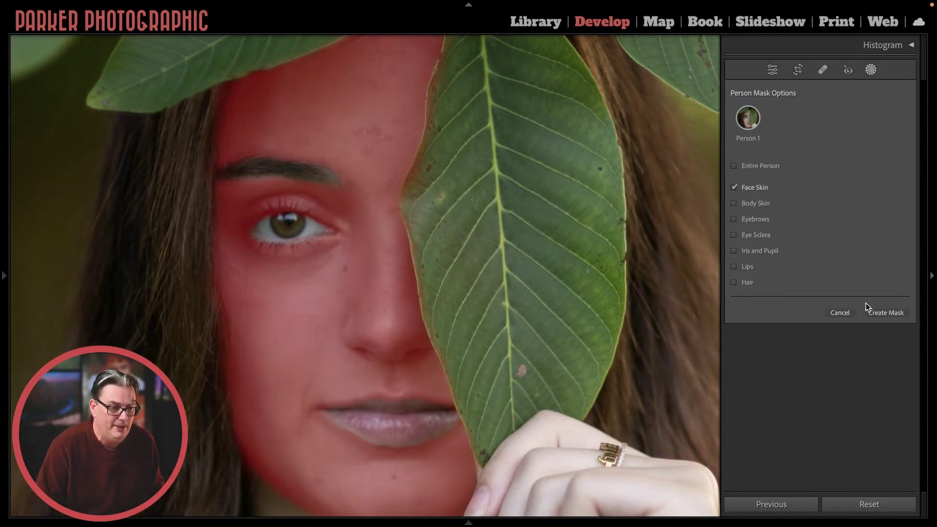
pyautogui.click(883, 312)
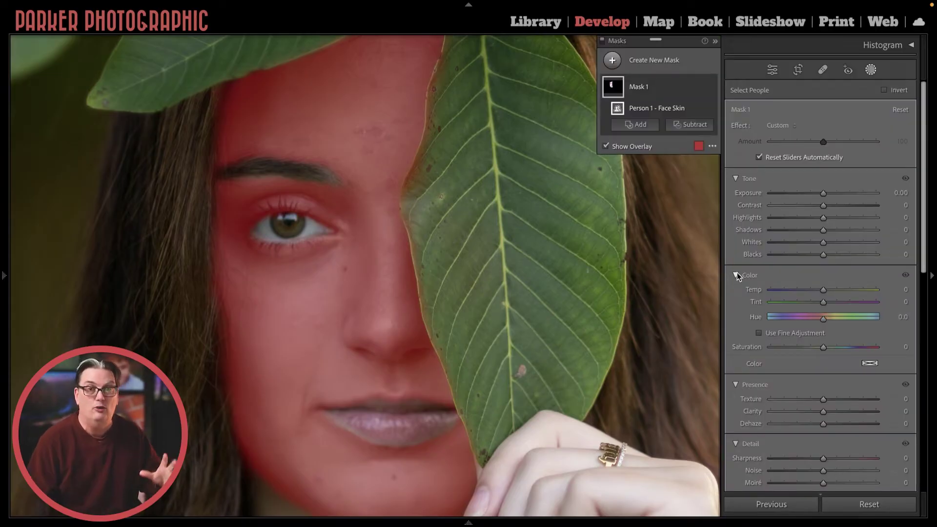
# Deselect the mask and compare the portrait's face before and after skin retouching.
pyautogui.click(646, 298)
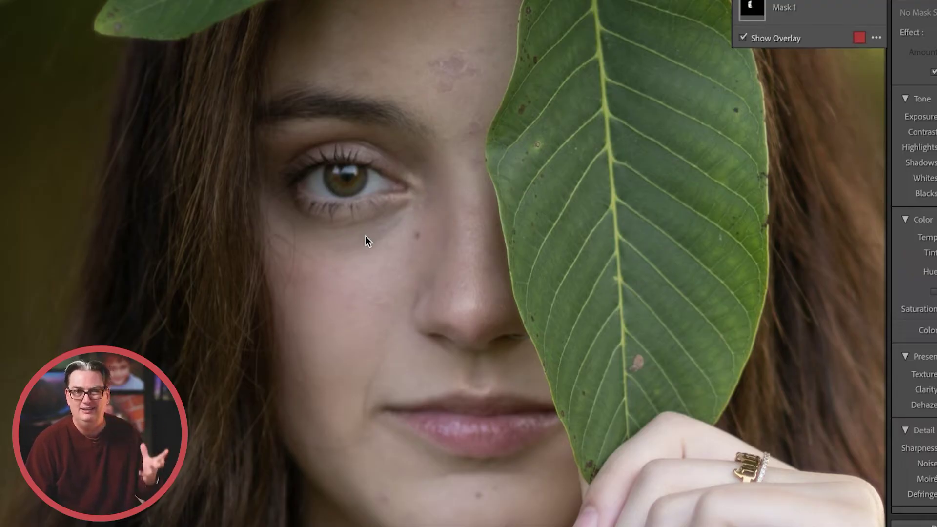
pyautogui.moveTo(503, 320)
pyautogui.mouseDown()
pyautogui.moveTo(477, 243)
pyautogui.moveTo(484, 181)
pyautogui.moveTo(500, 320)
pyautogui.mouseUp()
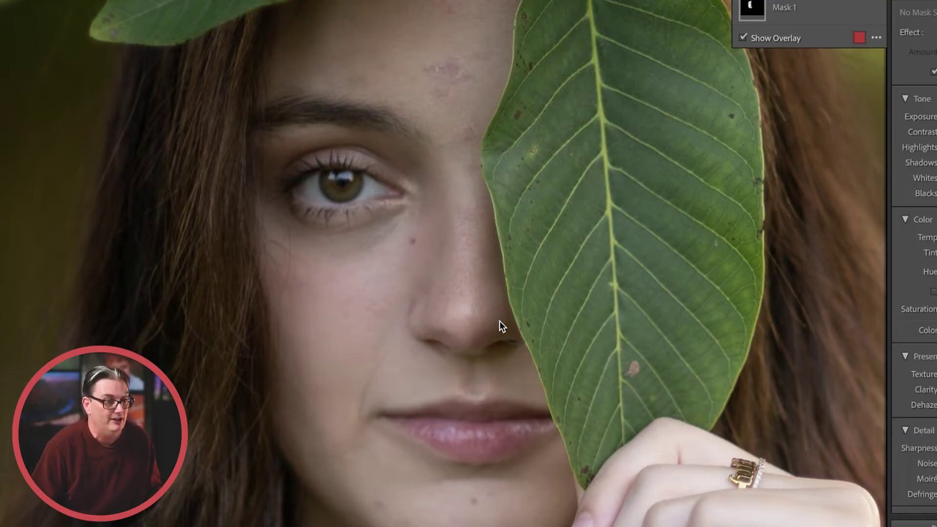
pyautogui.press('Delete')
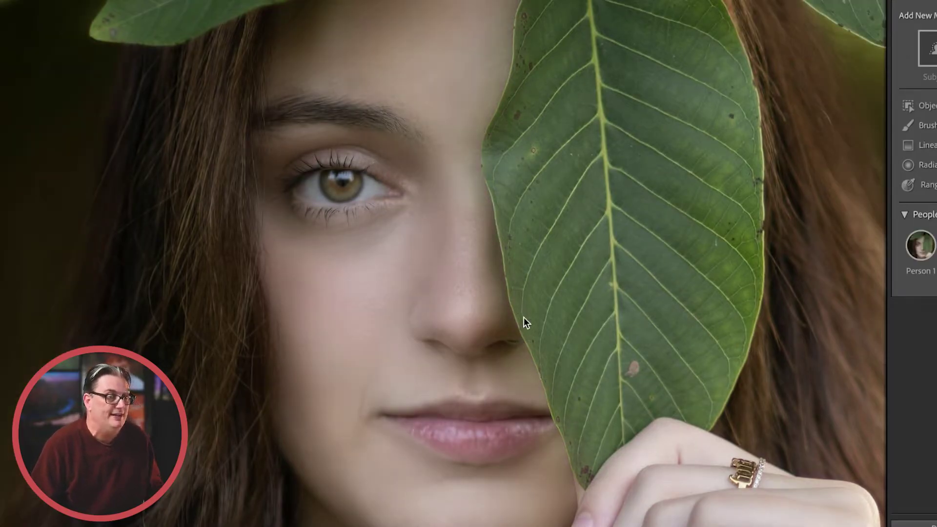
pyautogui.hotkey('ctrl', 'z')
pyautogui.hotkey('ctrl', 'y')
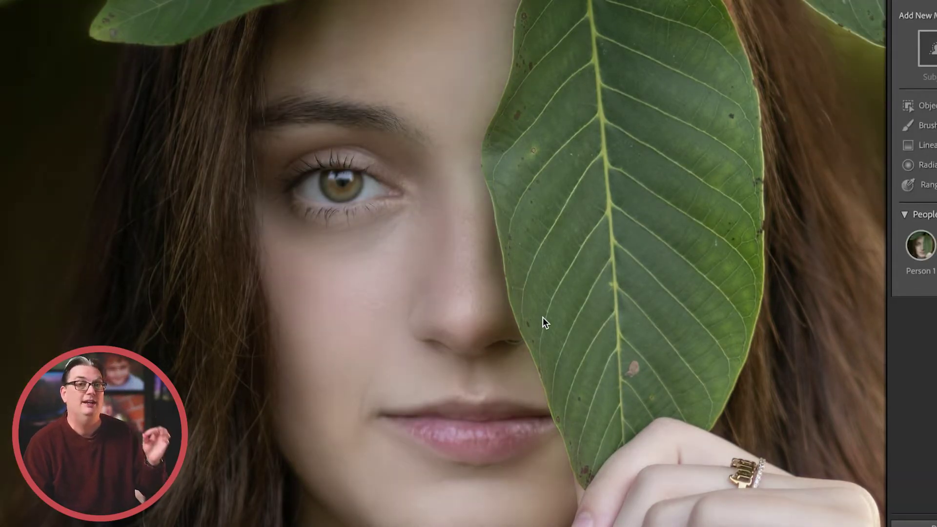
pyautogui.hotkey('ctrl', 'z')
pyautogui.hotkey('ctrl', 'y')
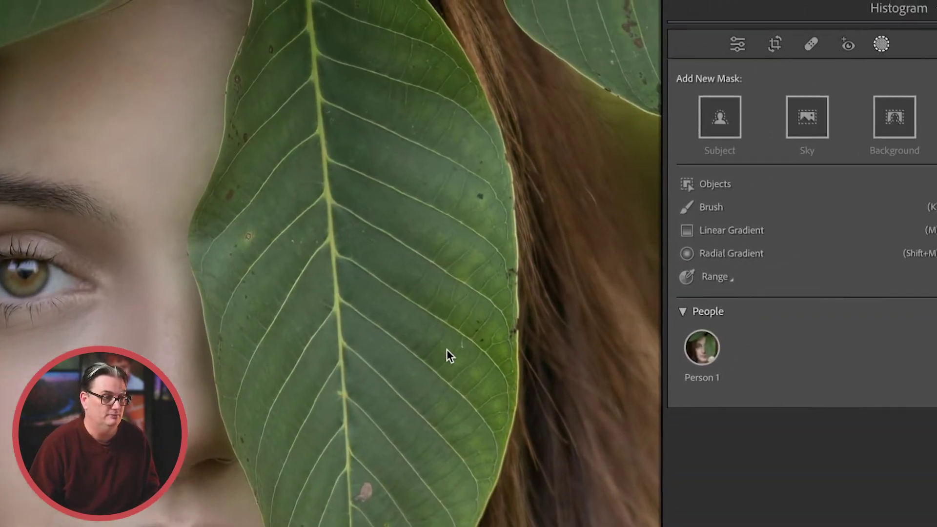
pyautogui.hotkey('ctrl', 'z')
# Subtract the area around the eye and lips from Mask 1 with a size 7.0 brush.
pyautogui.click(540, 78)
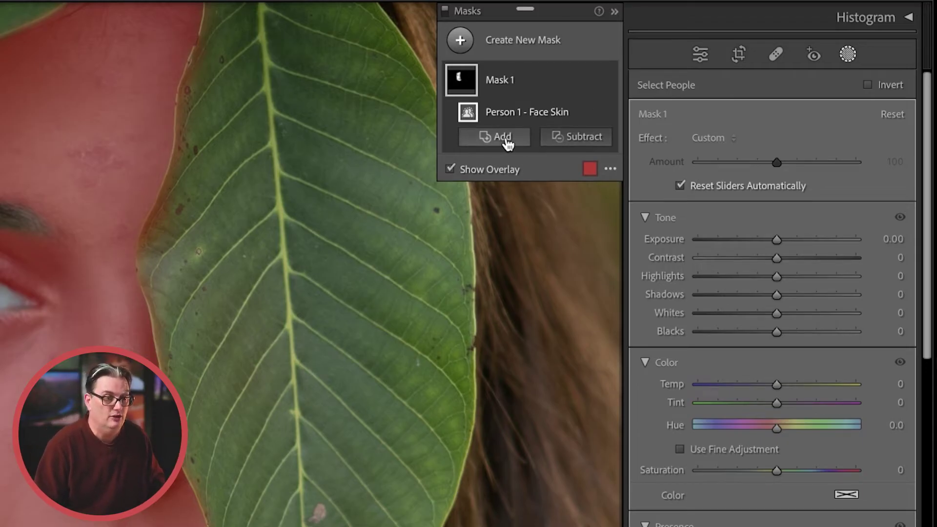
pyautogui.click(566, 142)
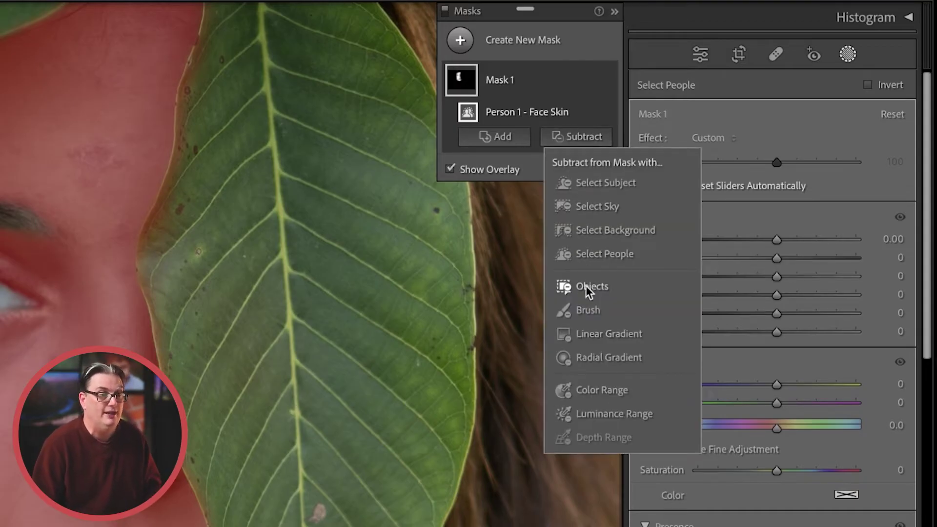
pyautogui.click(582, 309)
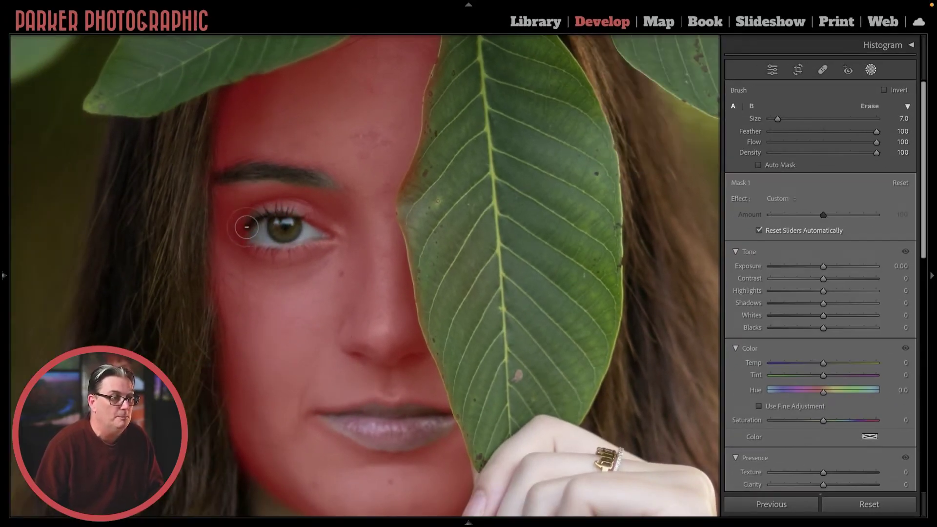
pyautogui.moveTo(246, 227); pyautogui.dragTo(317, 236)
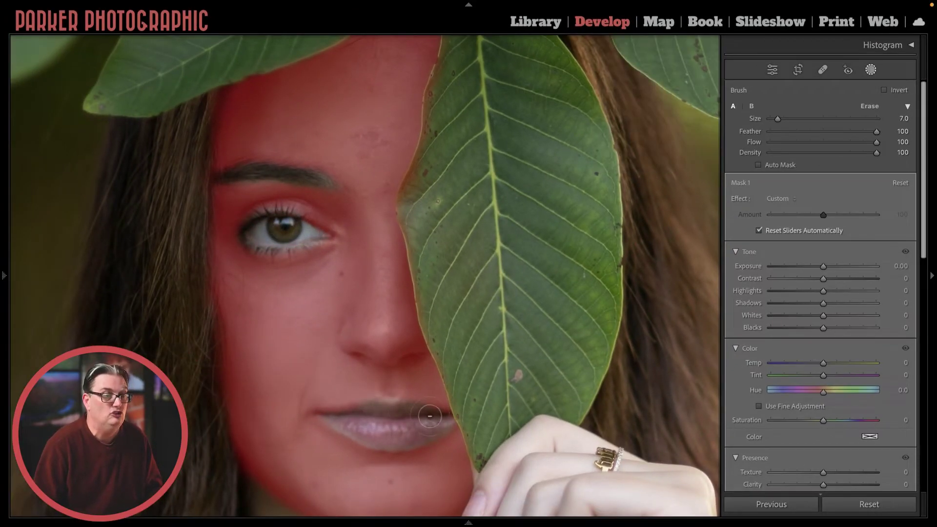
pyautogui.moveTo(362, 427)
pyautogui.mouseDown()
pyautogui.moveTo(436, 421)
pyautogui.moveTo(405, 413)
pyautogui.mouseUp()
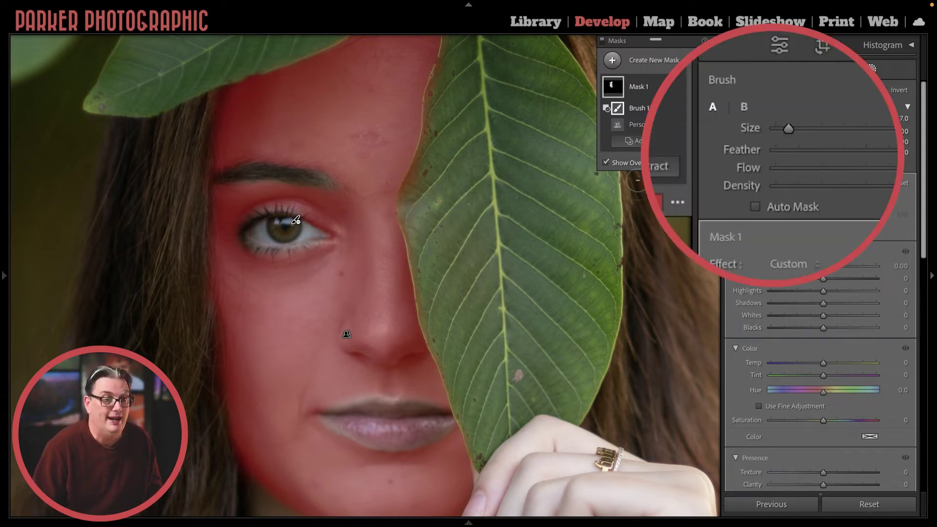
# Enable Auto Mask for the subtracting brush and remove the mask spill along the leaf's edge beside the face.
pyautogui.click(762, 207)
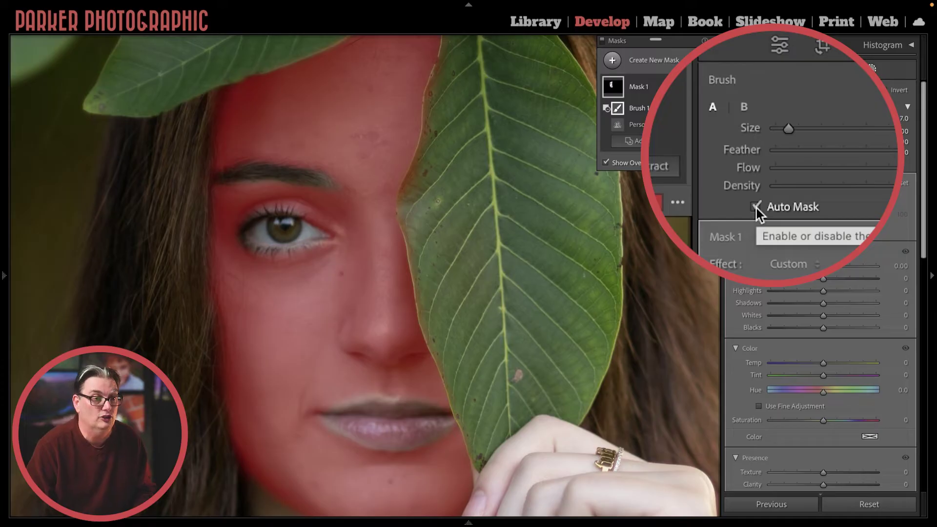
pyautogui.click(756, 207)
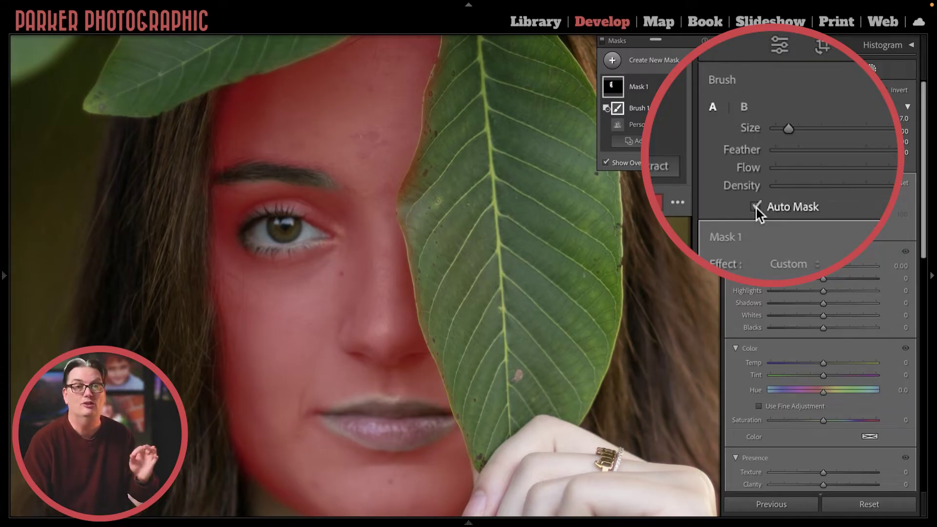
pyautogui.click(755, 207)
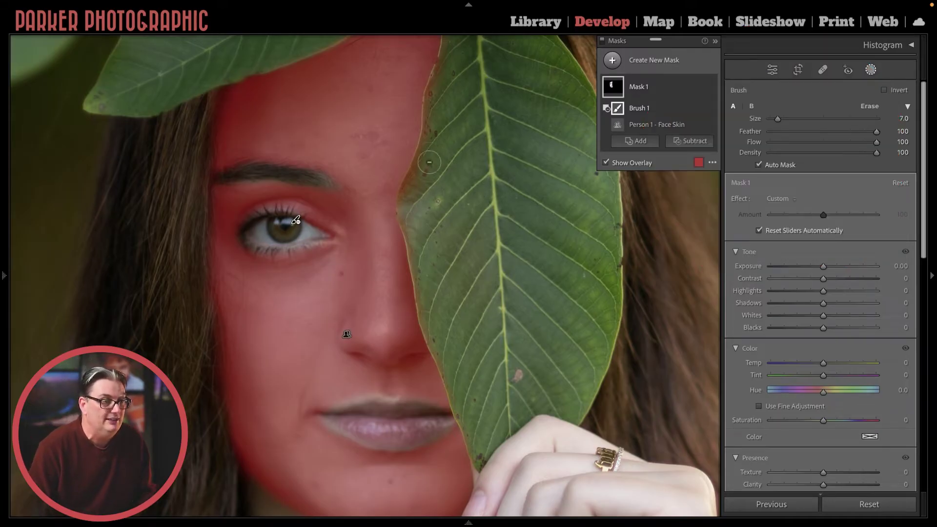
pyautogui.hotkey('shift', 'w')
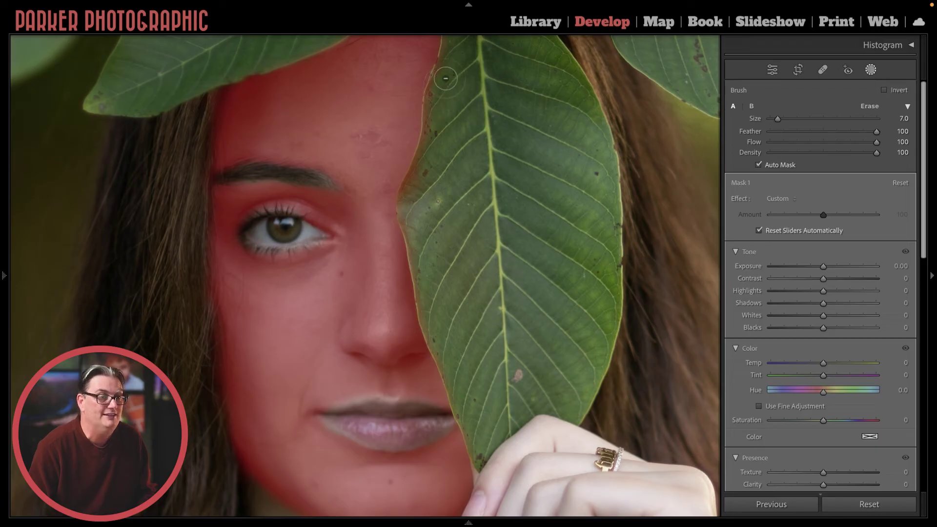
pyautogui.moveTo(452, 63)
pyautogui.mouseDown()
pyautogui.moveTo(410, 199)
pyautogui.moveTo(416, 183)
pyautogui.moveTo(412, 206)
pyautogui.moveTo(445, 351)
pyautogui.mouseUp()
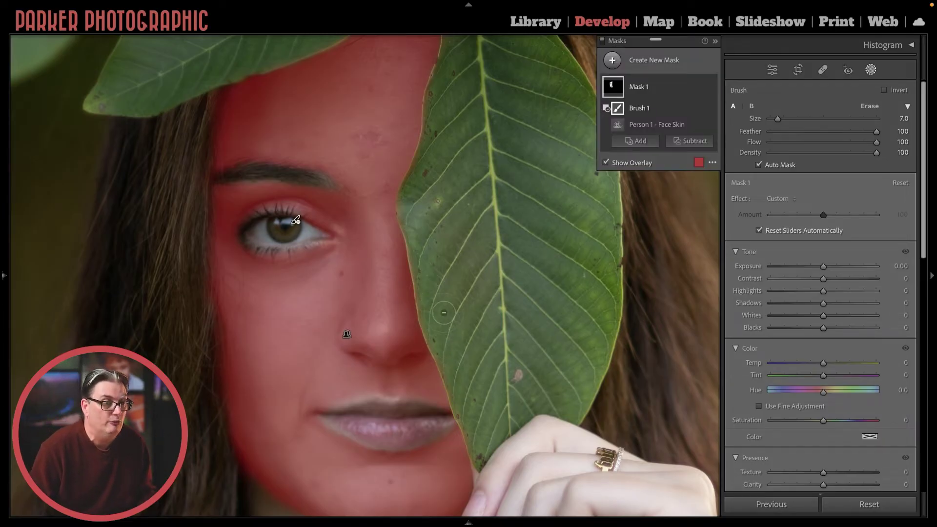
# Subtract a spot on the side of the nose from the mask and paint it back with the inverted brush.
pyautogui.moveTo(376, 282)
pyautogui.mouseDown()
pyautogui.moveTo(353, 294)
pyautogui.moveTo(357, 286)
pyautogui.moveTo(386, 288)
pyautogui.mouseUp()
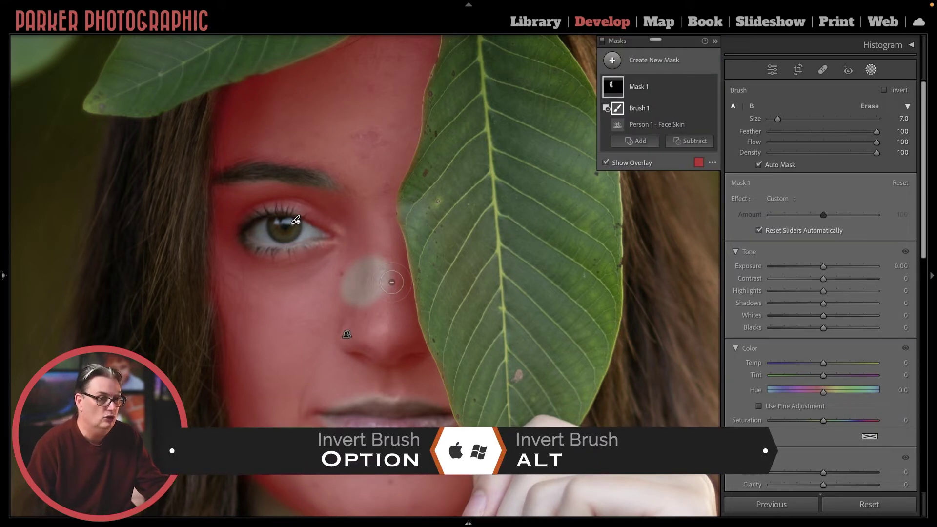
pyautogui.press('alt')
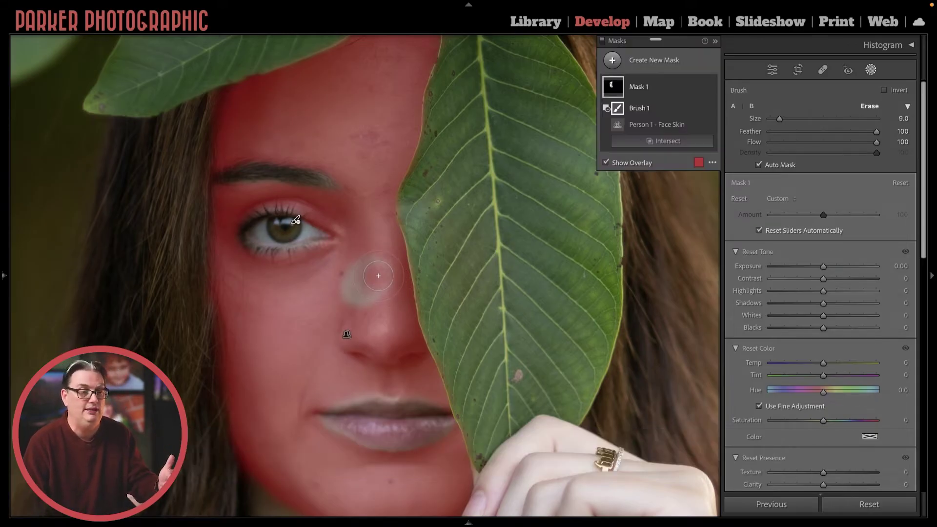
pyautogui.moveTo(374, 273)
pyautogui.mouseDown()
pyautogui.moveTo(347, 289)
pyautogui.moveTo(370, 293)
pyautogui.moveTo(363, 307)
pyautogui.moveTo(350, 279)
pyautogui.moveTo(365, 267)
pyautogui.moveTo(374, 285)
pyautogui.moveTo(340, 300)
pyautogui.moveTo(366, 281)
pyautogui.mouseUp()
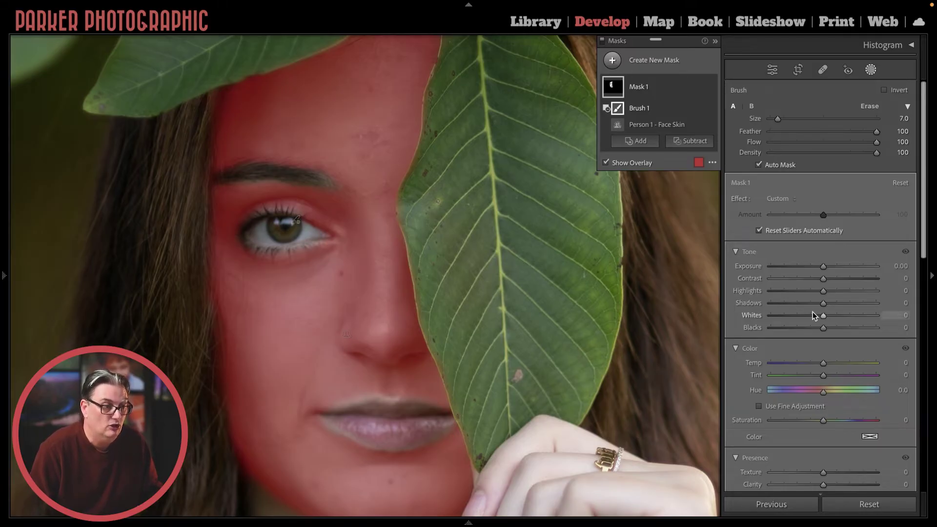
# Set the Texture of the face skin mask to -56.
pyautogui.scroll(-3, 830, 386)
pyautogui.moveTo(824, 364)
pyautogui.mouseDown()
pyautogui.moveTo(793, 367)
pyautogui.moveTo(810, 368)
pyautogui.mouseUp()
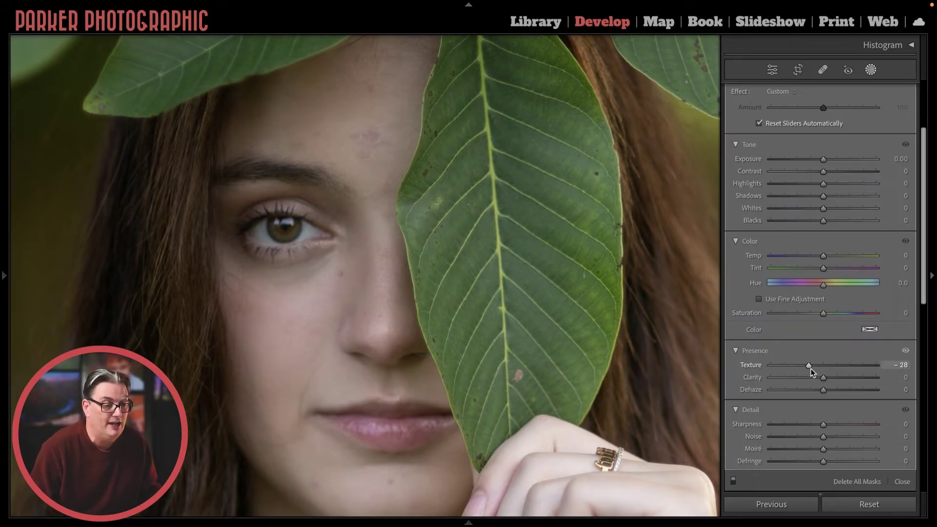
pyautogui.moveTo(811, 368); pyautogui.dragTo(795, 370)
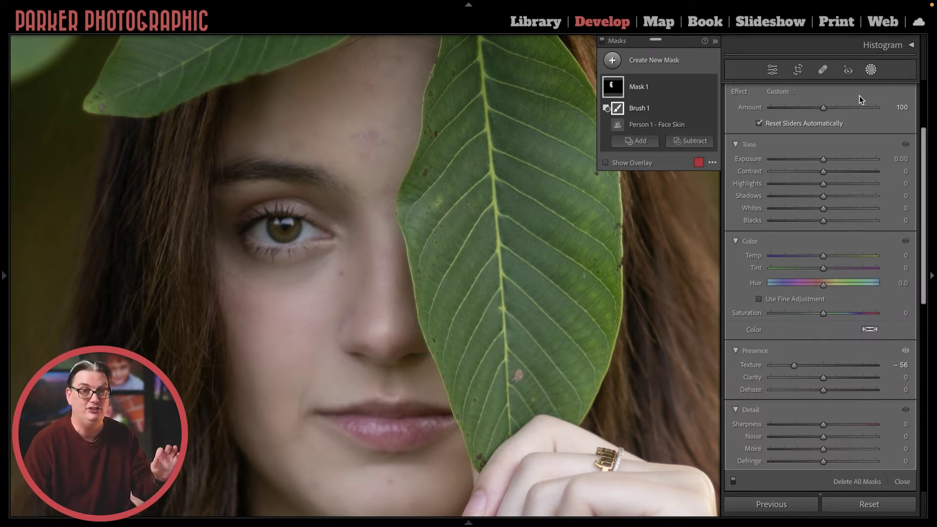
# Leave the masking tool and activate the Healing tool for retouching the portrait.
pyautogui.click(871, 70)
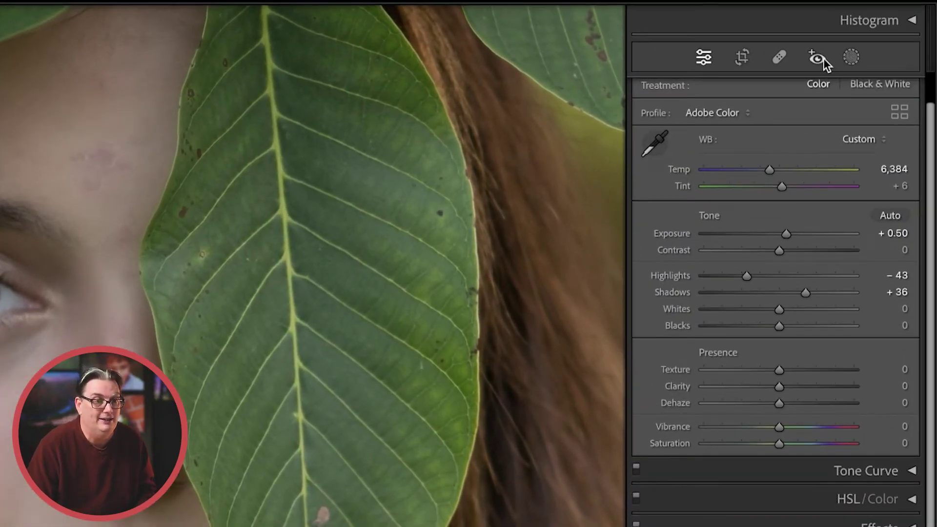
pyautogui.click(780, 58)
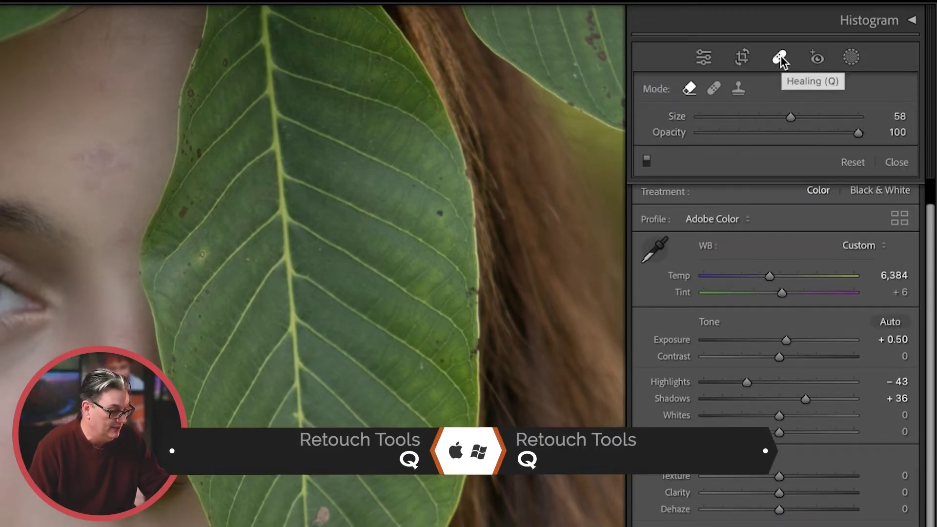
pyautogui.press('q')
pyautogui.press('q')
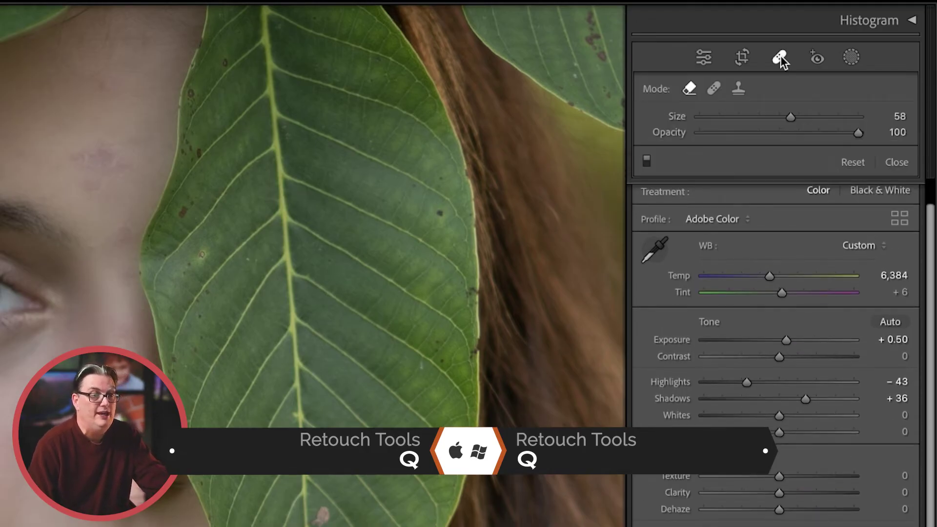
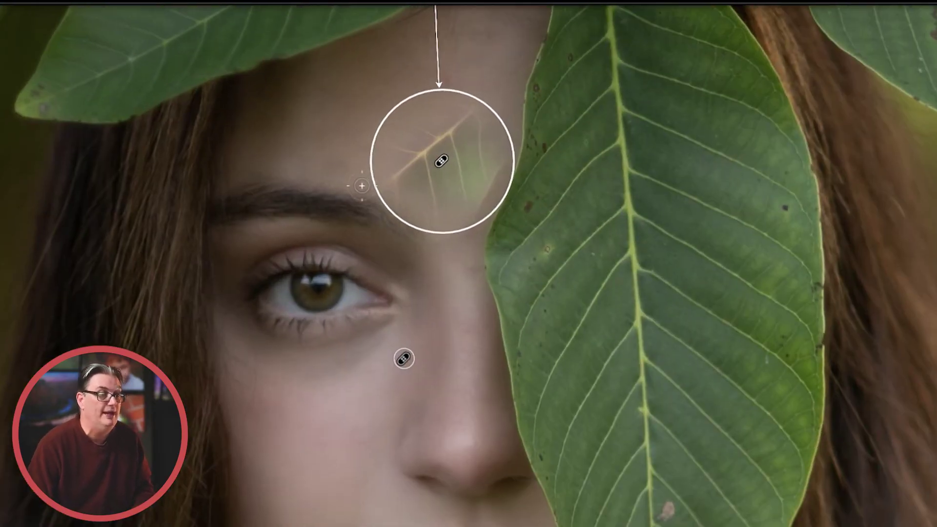
# Heal five small spots on the nose and cheek, hiding and showing the edit pins to check the skin.
pyautogui.click(356, 232)
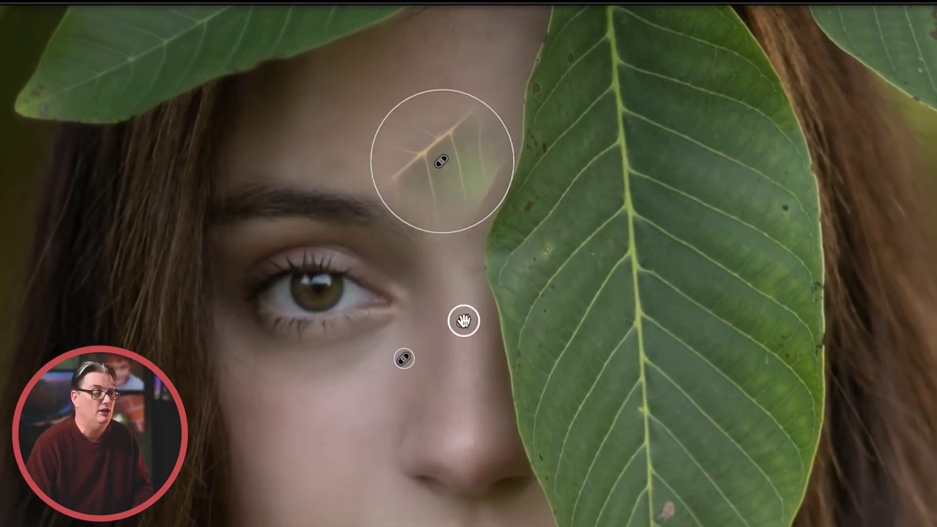
pyautogui.click(401, 428)
pyautogui.click(306, 438)
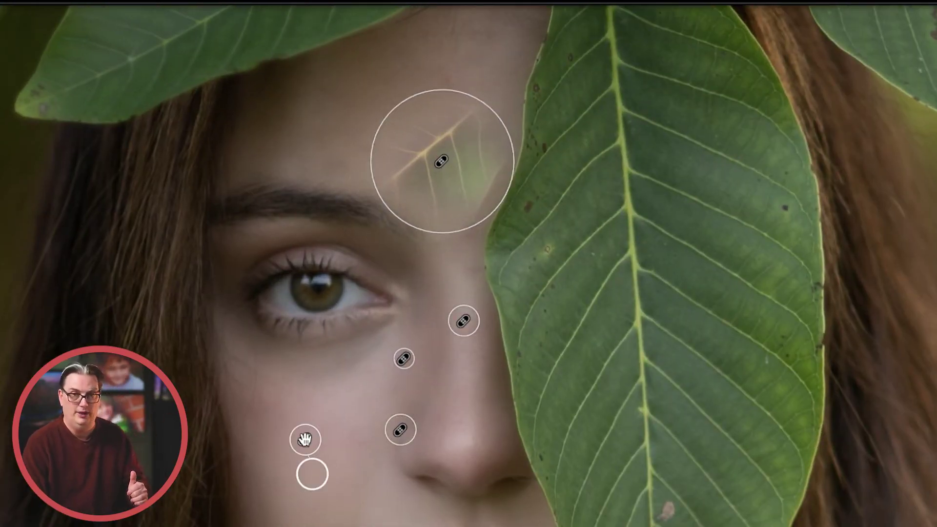
pyautogui.click(346, 474)
pyautogui.click(362, 409)
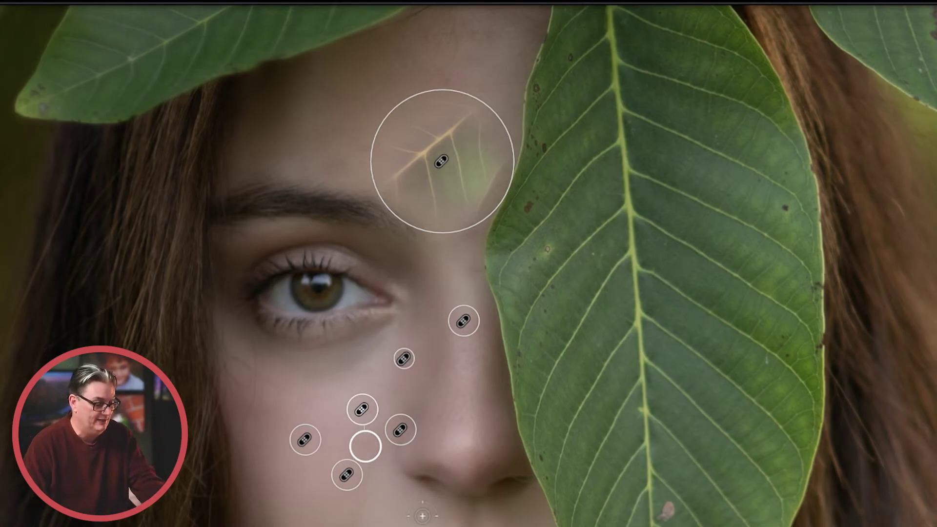
pyautogui.press('h')
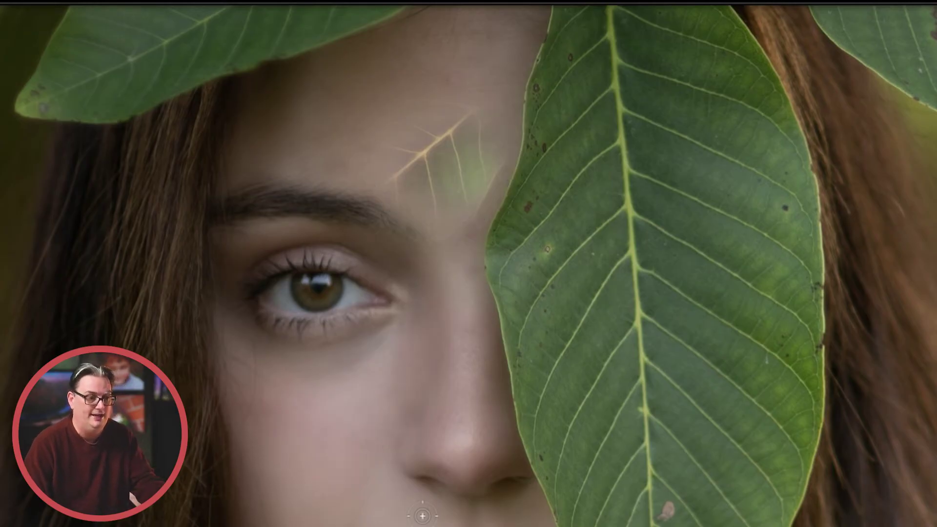
pyautogui.press('h')
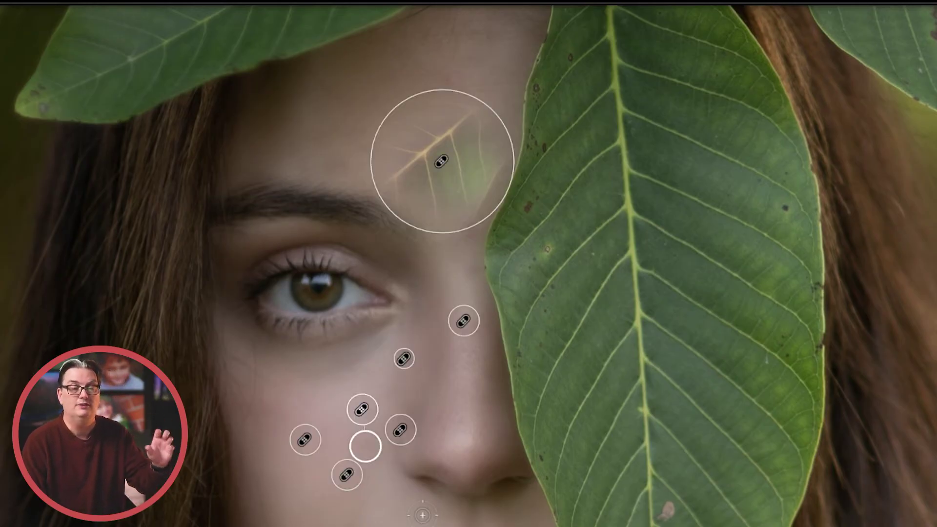
# Undo the five heals on the nose and cheek.
pyautogui.hotkey('ctrl', 'z')
pyautogui.hotkey('ctrl', 'z')
pyautogui.hotkey('ctrl', 'z')
pyautogui.hotkey('ctrl', 'z')
pyautogui.hotkey('ctrl', 'z')
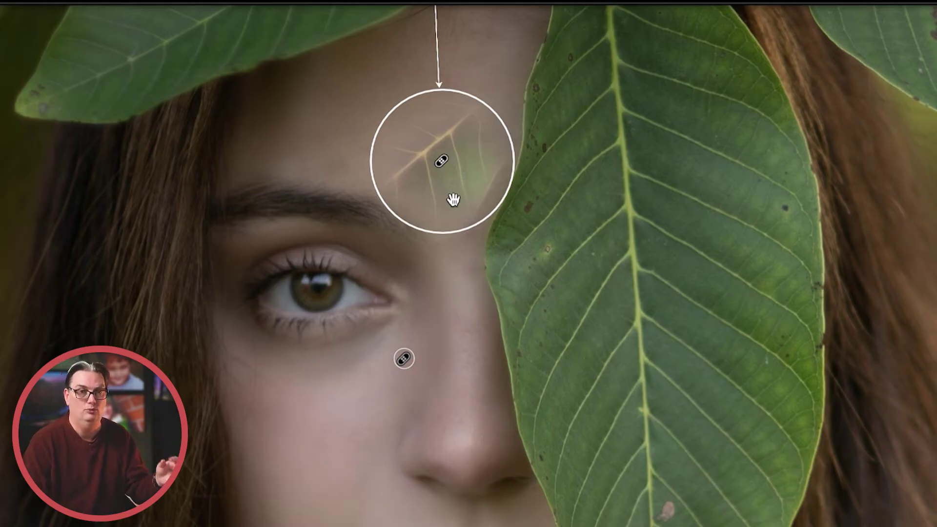
# Replace the large forehead heal with a smaller one over the blemish and move its source onto clear forehead skin.
pyautogui.press('Delete')
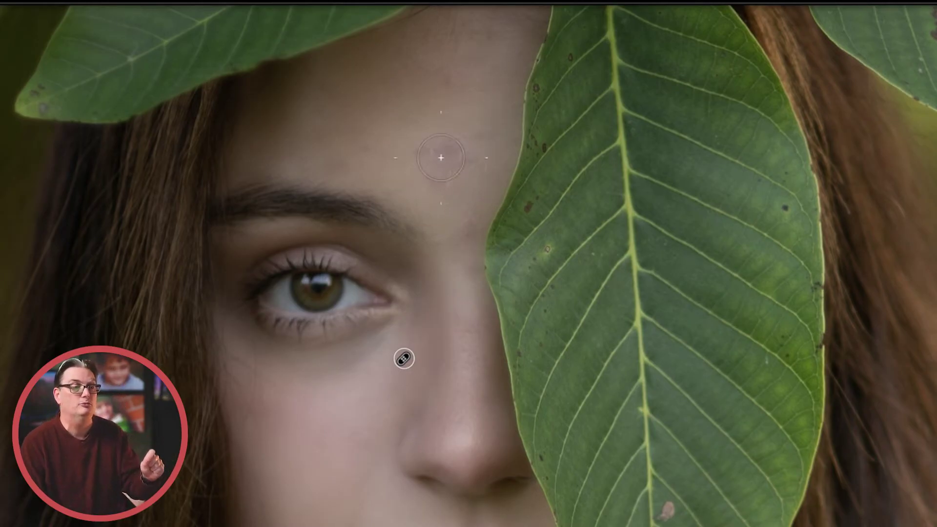
pyautogui.click(441, 158)
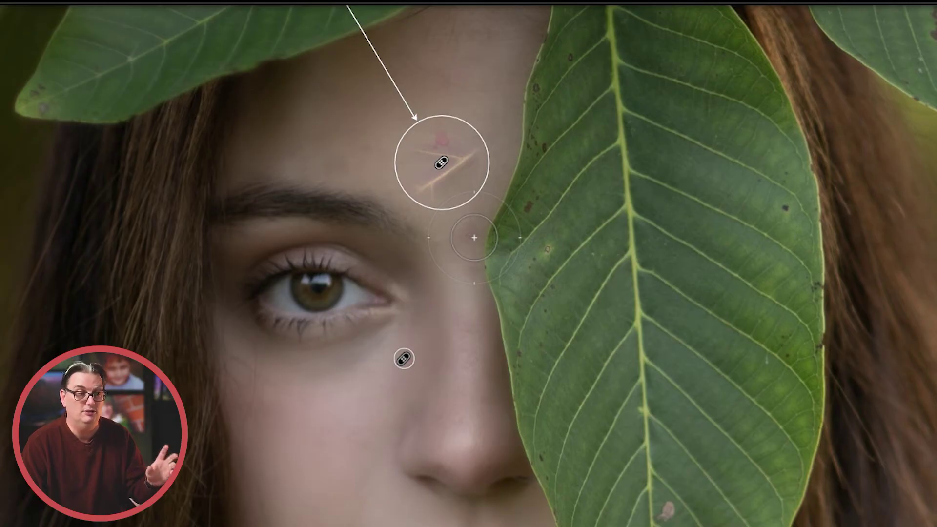
pyautogui.press('z')
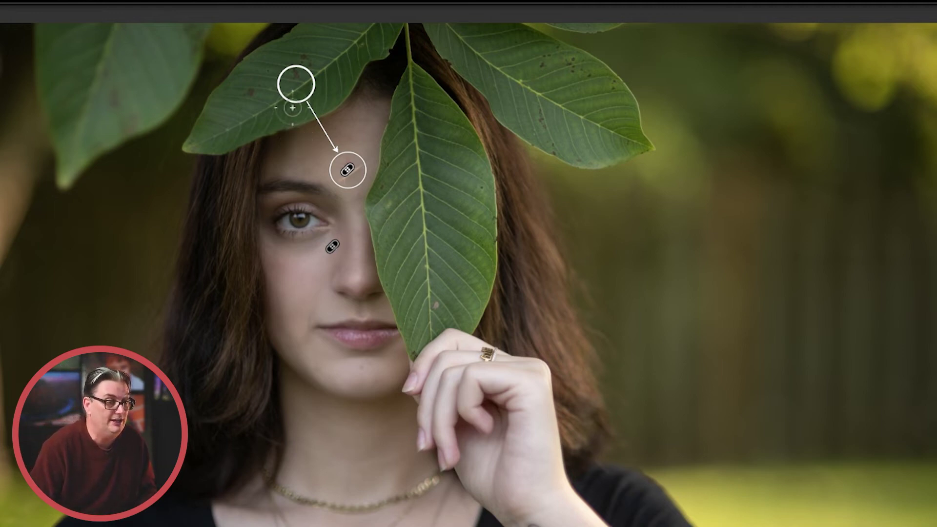
pyautogui.moveTo(293, 87); pyautogui.dragTo(354, 133)
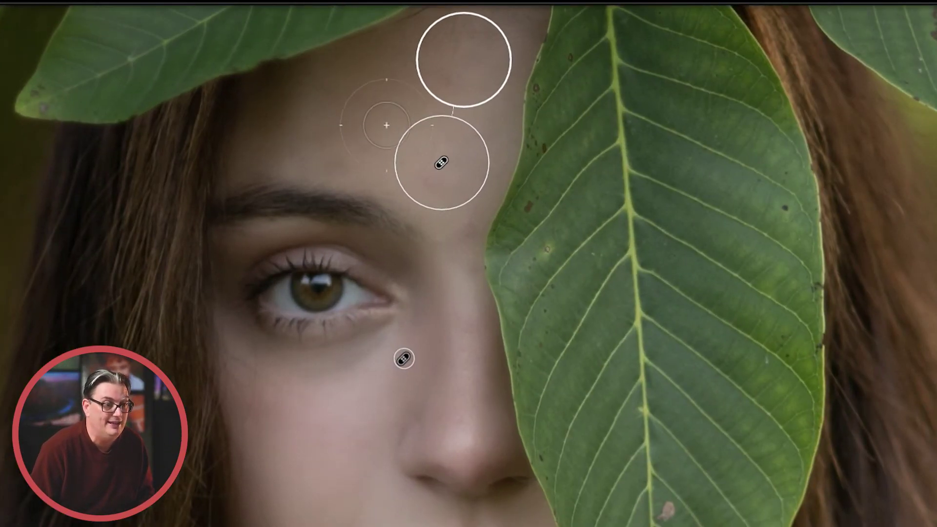
pyautogui.moveTo(509, 65)
pyautogui.mouseDown()
pyautogui.moveTo(479, 71)
pyautogui.moveTo(508, 71)
pyautogui.mouseUp()
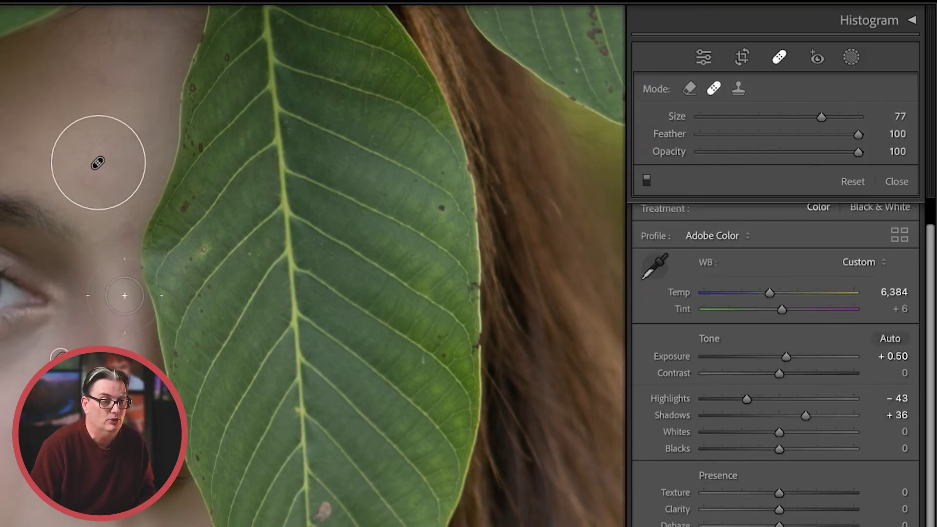
# Set the healing brush size to 64 with Feather at 100.
pyautogui.scroll(-5, 97, 163)
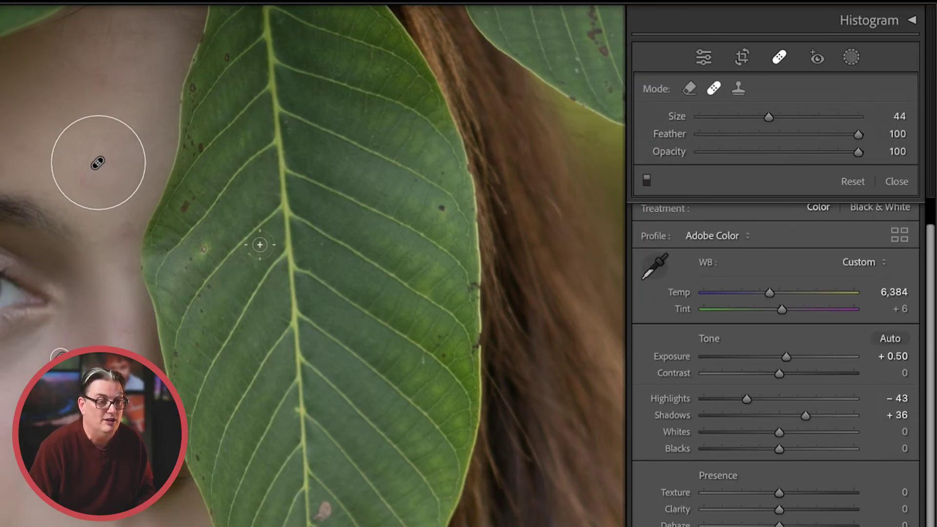
pyautogui.moveTo(768, 116); pyautogui.dragTo(777, 118)
pyautogui.scroll(5, 542, 190)
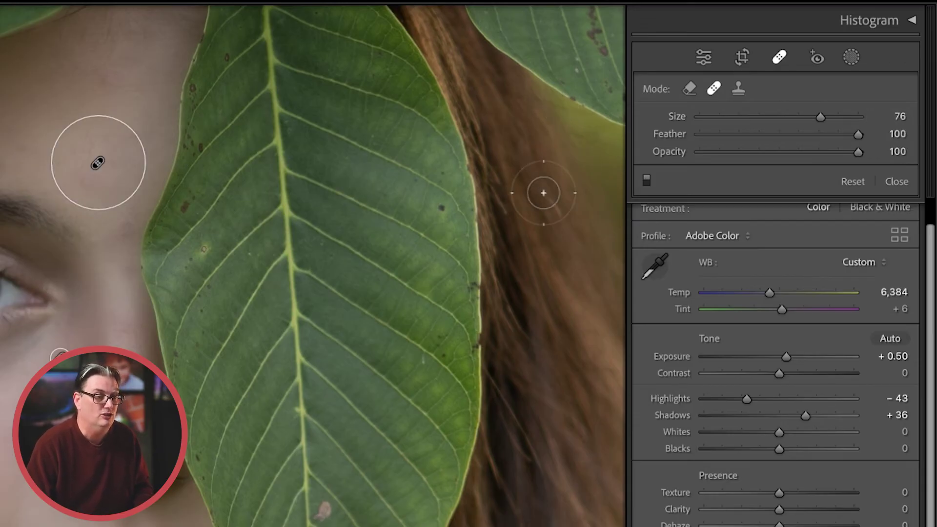
pyautogui.scroll(5, 543, 193)
pyautogui.scroll(-5, 543, 193)
pyautogui.scroll(5, 543, 193)
pyautogui.scroll(-3, 543, 193)
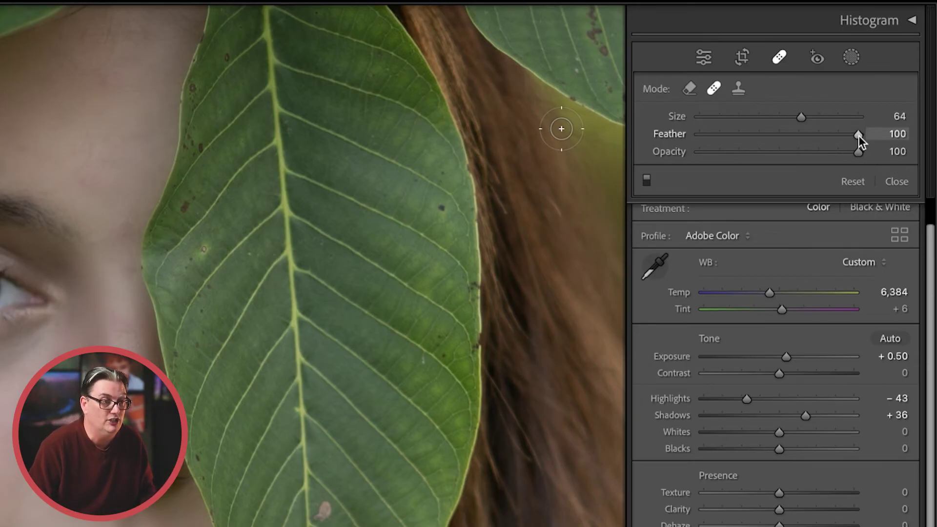
pyautogui.moveTo(858, 136)
pyautogui.mouseDown()
pyautogui.moveTo(844, 134)
pyautogui.moveTo(860, 137)
pyautogui.mouseUp()
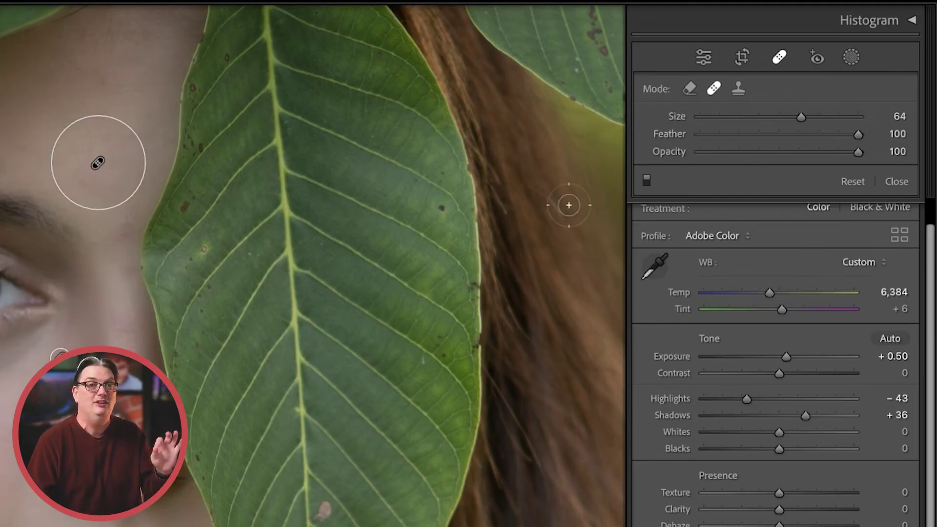
# Heal three spots on the cheek beside the nose.
pyautogui.click(97, 162)
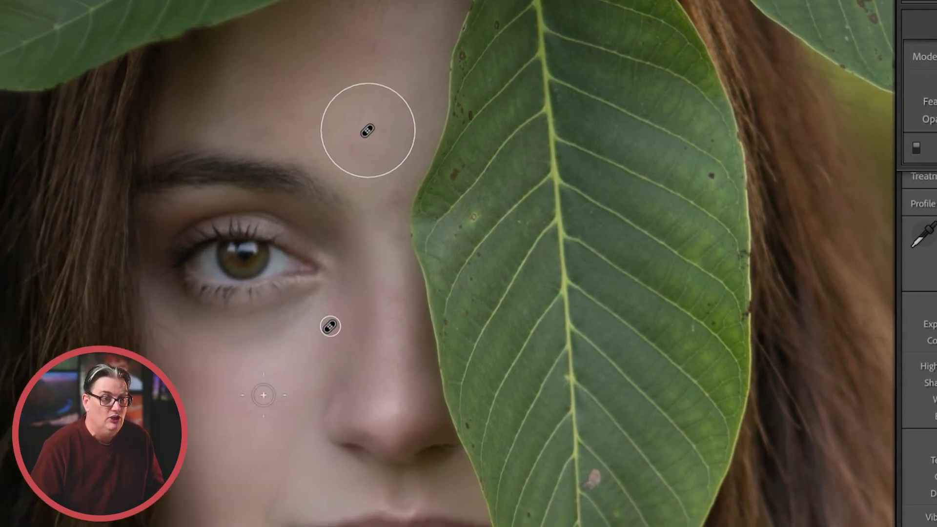
pyautogui.click(264, 395)
pyautogui.click(311, 406)
pyautogui.click(295, 353)
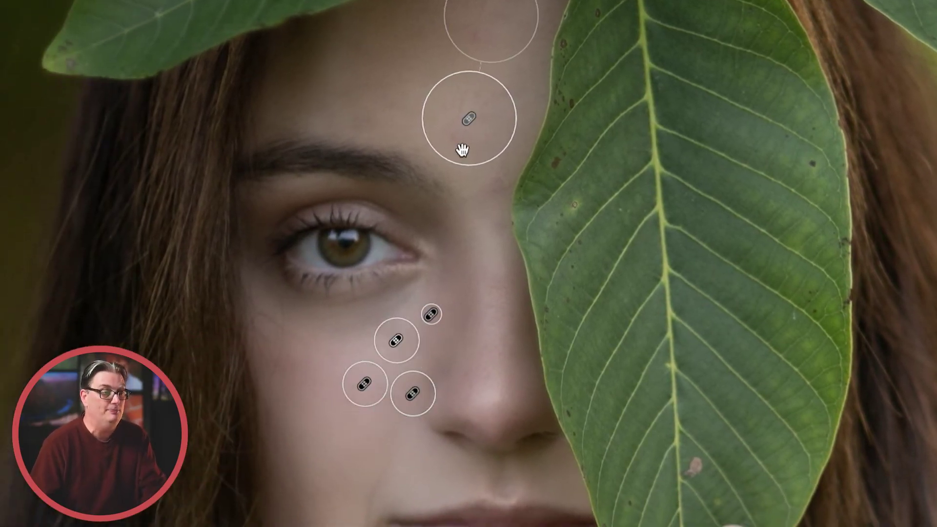
# Delete the forehead heal and undo that deletion.
pyautogui.click(462, 151)
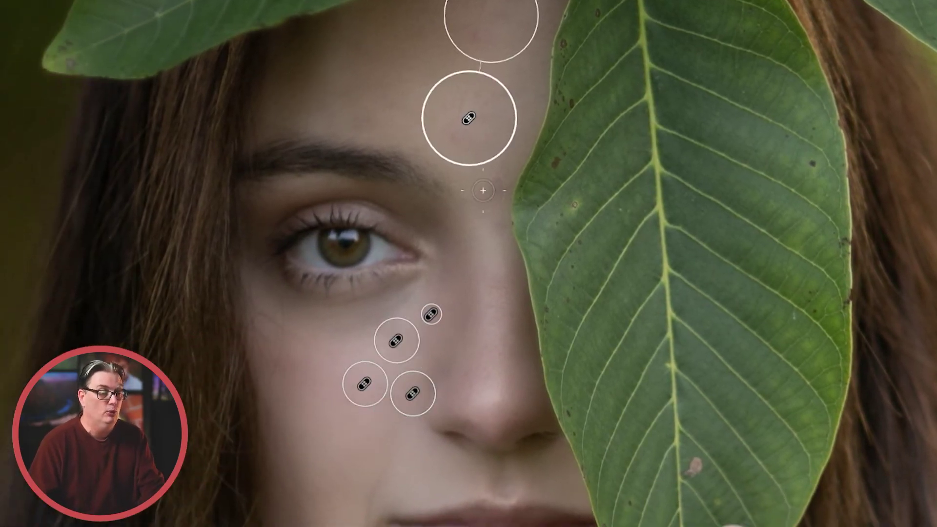
pyautogui.press('Delete')
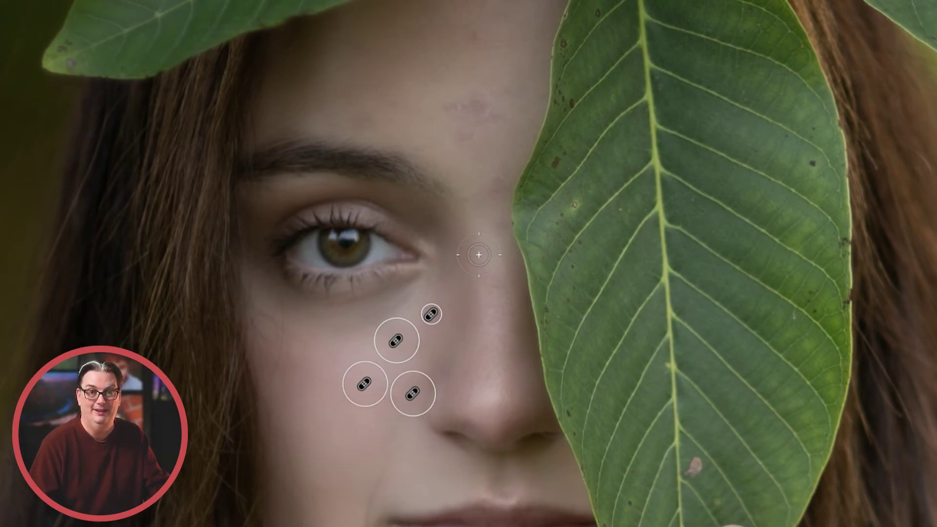
pyautogui.hotkey('ctrl', 'z')
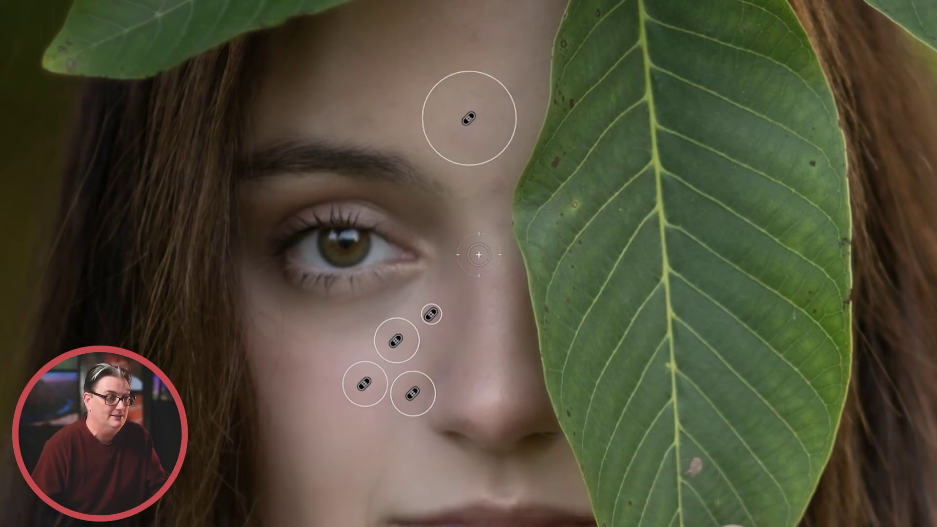
# Move the small heal beneath the inner eye corner and its source onto the side of the nose, and delete that heal.
pyautogui.click(433, 315)
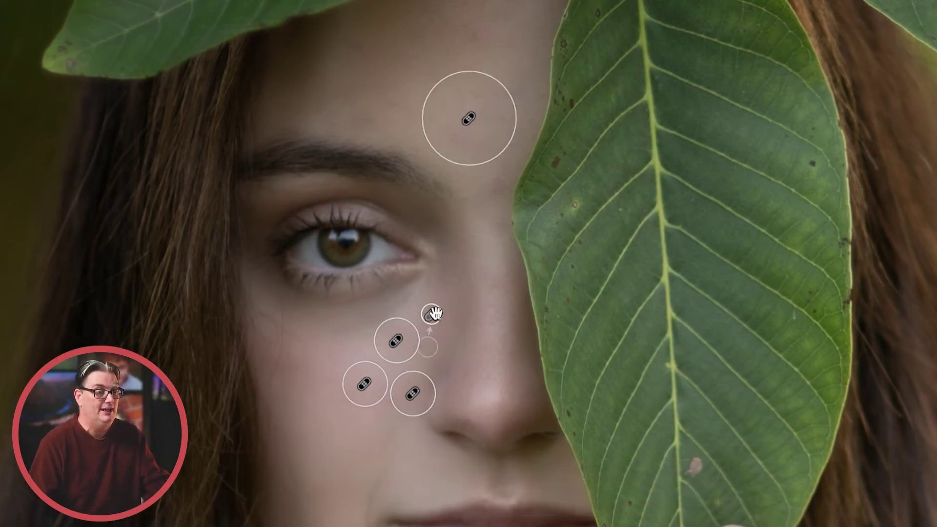
pyautogui.click(432, 315)
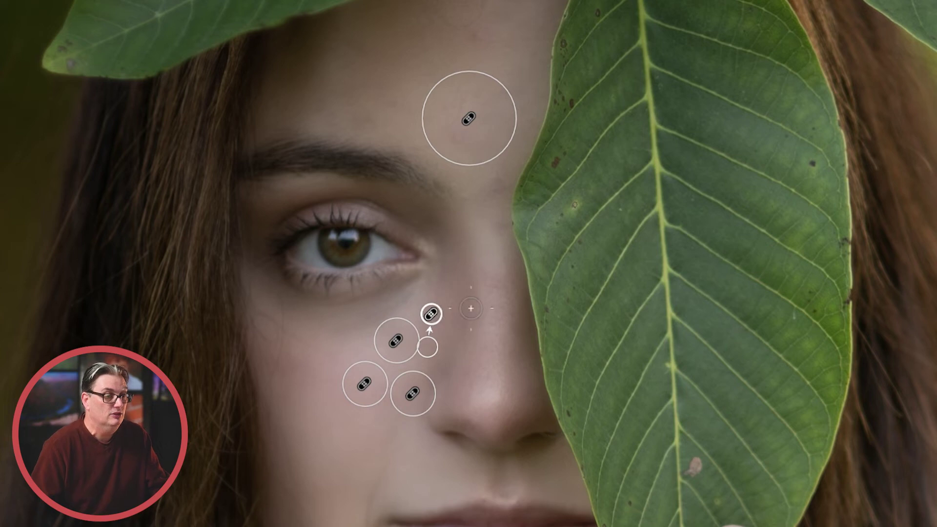
pyautogui.moveTo(431, 315); pyautogui.dragTo(458, 296)
pyautogui.moveTo(428, 347); pyautogui.dragTo(456, 355)
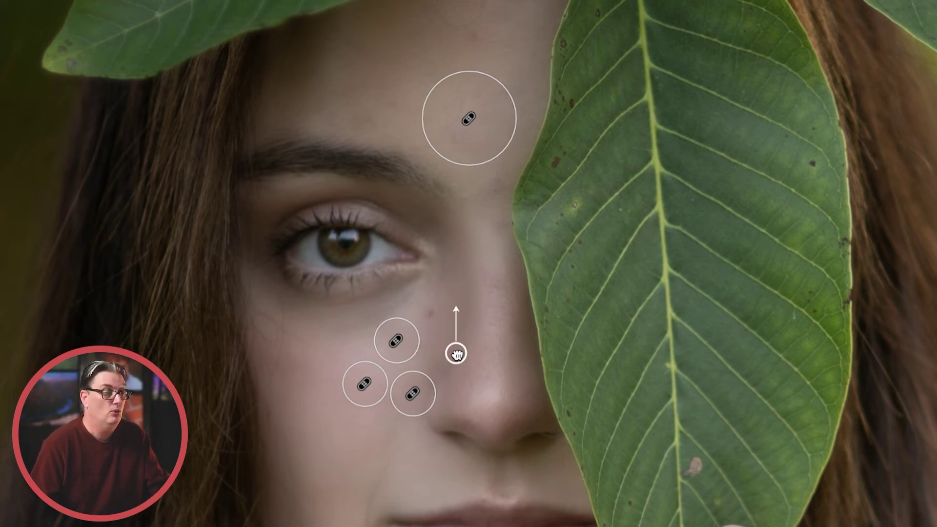
pyautogui.press('Delete')
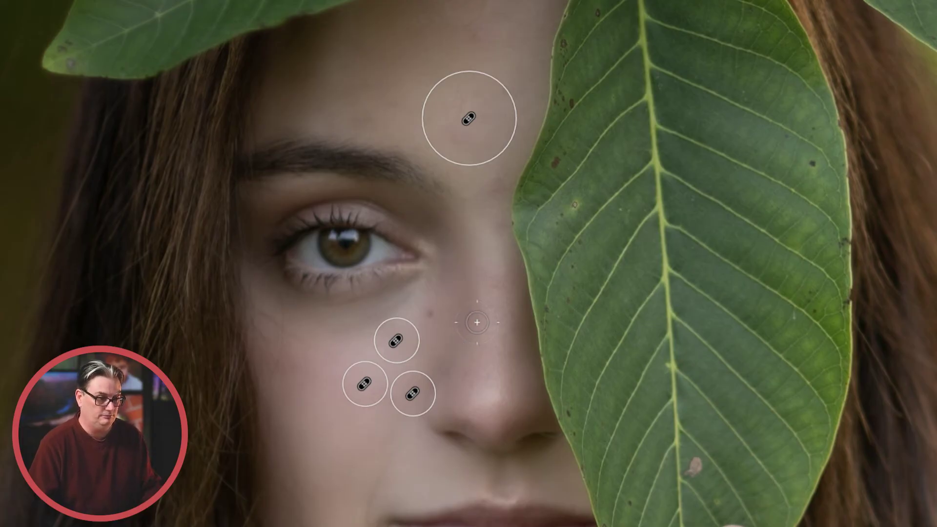
# Undo the deletion and move of the small heal, and add another heal on the side of the nose.
pyautogui.hotkey('ctrl', 'z')
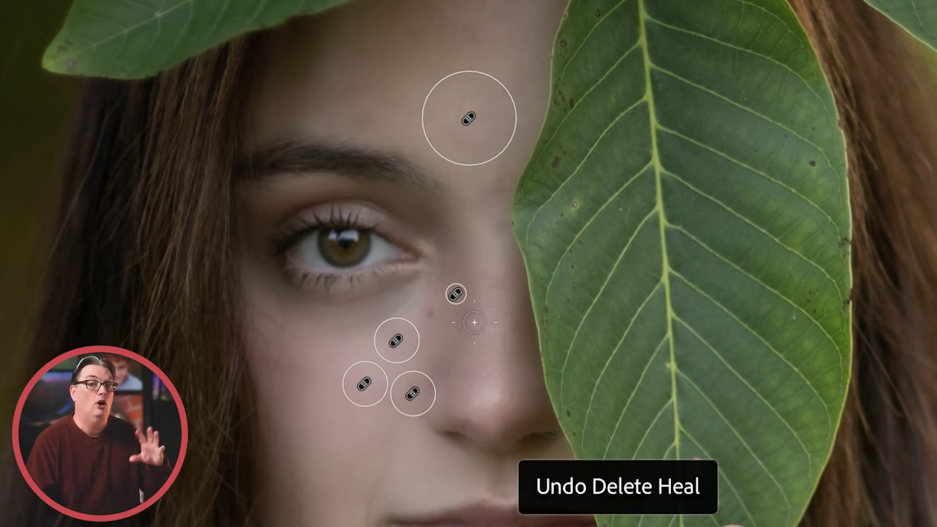
pyautogui.hotkey('ctrl', 'z')
pyautogui.hotkey('ctrl', 'z')
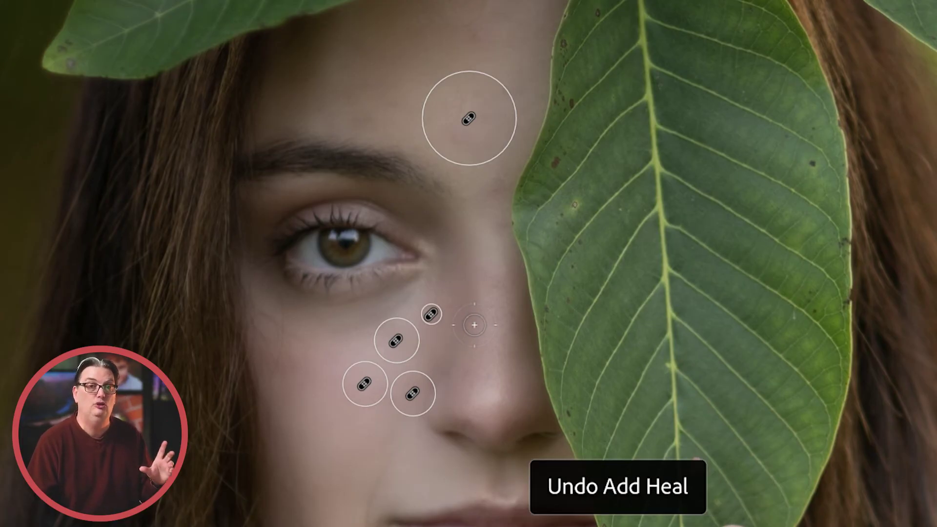
pyautogui.click(394, 342)
pyautogui.click(455, 341)
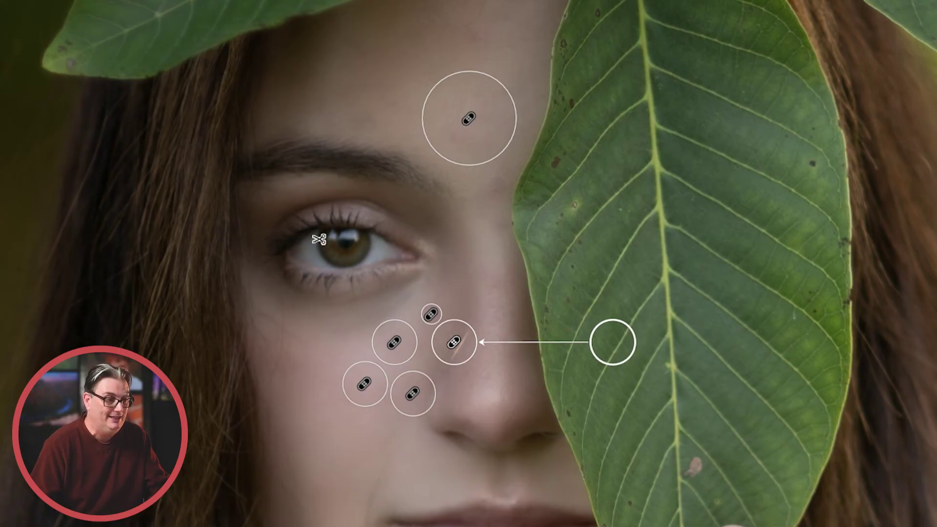
# Delete all the cheek and nose heals together with one area selection, and delete the forehead heal.
pyautogui.moveTo(331, 446)
pyautogui.mouseDown()
pyautogui.moveTo(462, 347)
pyautogui.moveTo(489, 307)
pyautogui.moveTo(576, 98)
pyautogui.moveTo(540, 244)
pyautogui.moveTo(518, 273)
pyautogui.mouseUp()
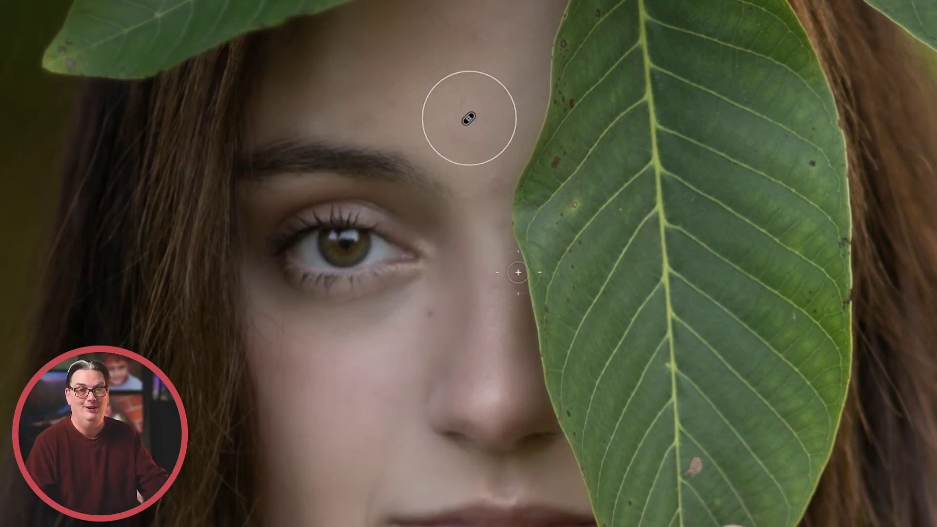
pyautogui.click(488, 149)
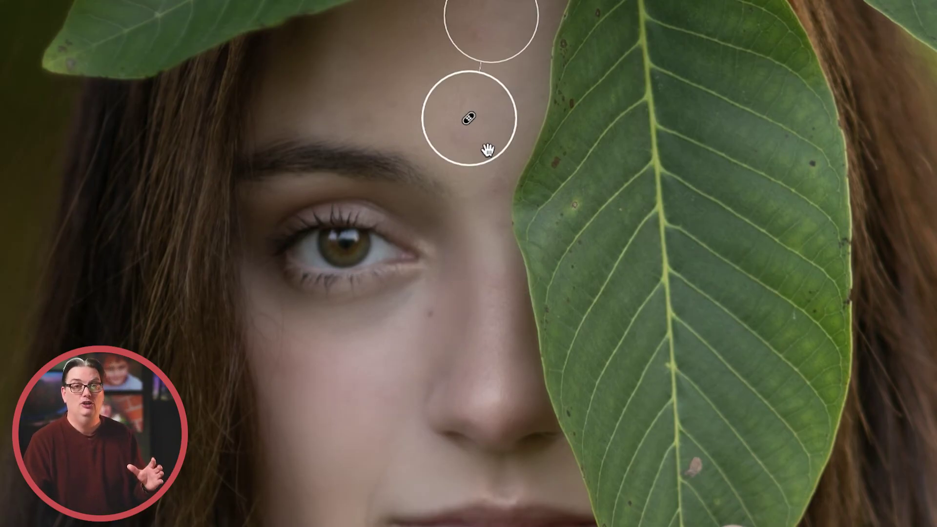
pyautogui.press('Delete')
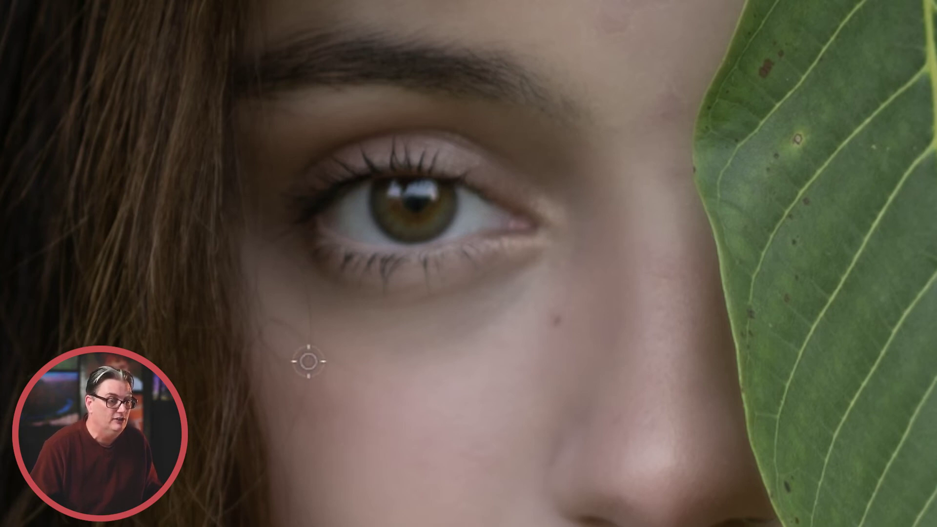
# Paint a healing stroke down the outer cheek below the eye.
pyautogui.moveTo(308, 361); pyautogui.dragTo(290, 439)
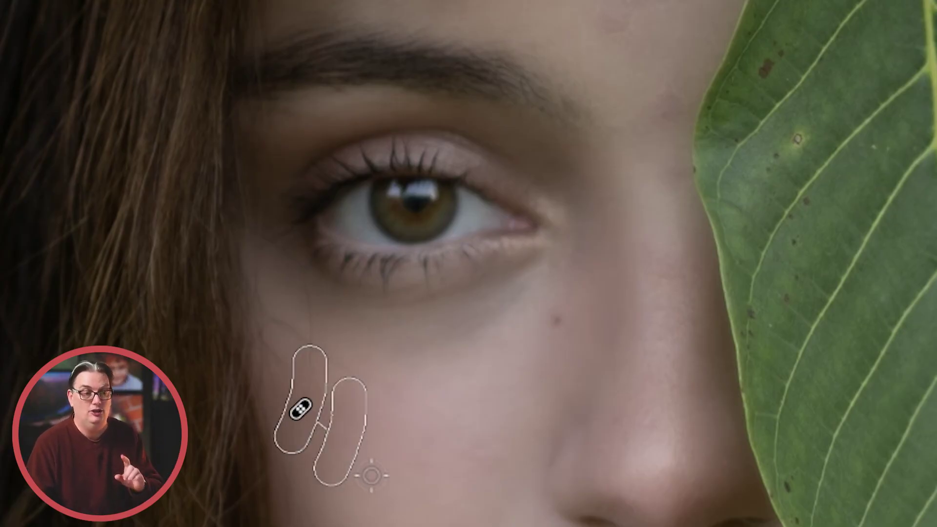
# Clone a size 78 patch of the eye onto the forehead in Clone mode, and delete that clone.
pyautogui.press('h')
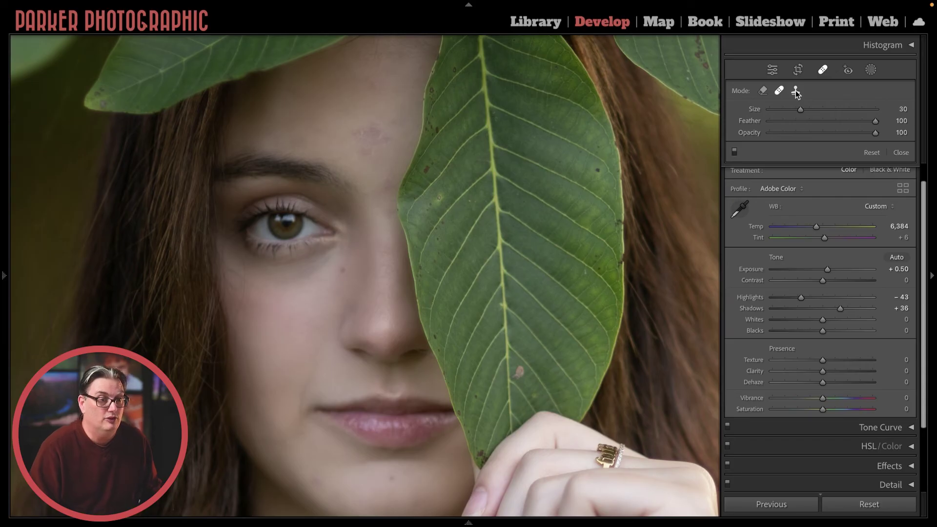
pyautogui.click(795, 92)
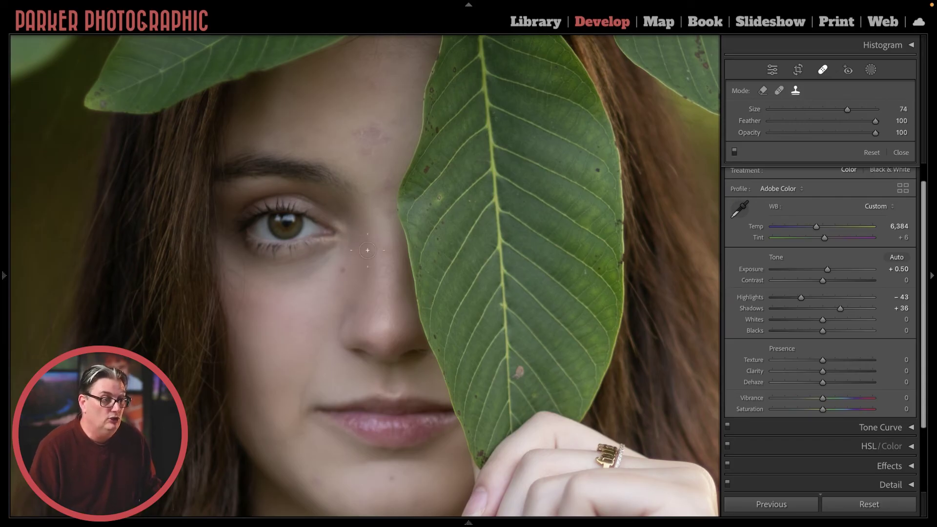
pyautogui.click(296, 312)
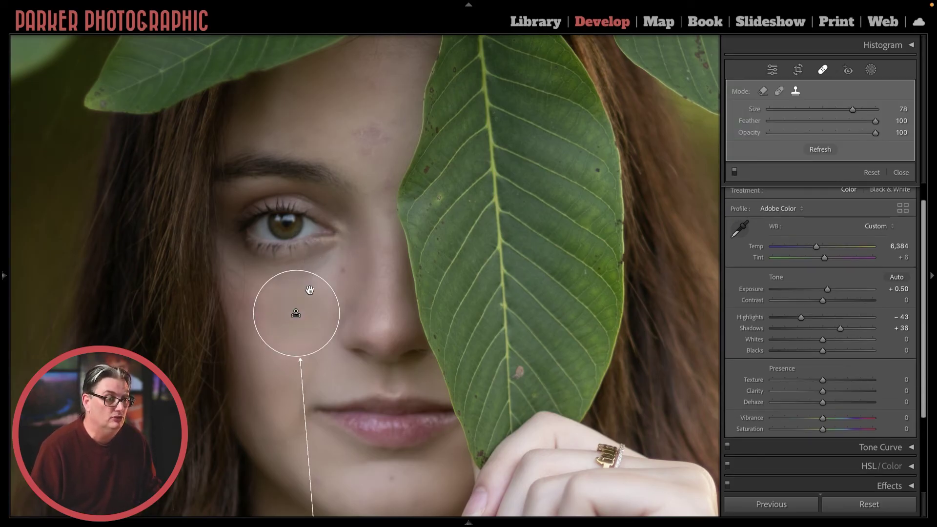
pyautogui.moveTo(344, 415); pyautogui.dragTo(355, 317)
pyautogui.moveTo(325, 486)
pyautogui.mouseDown()
pyautogui.moveTo(324, 154)
pyautogui.moveTo(292, 87)
pyautogui.mouseUp()
pyautogui.moveTo(395, 139); pyautogui.dragTo(379, 302)
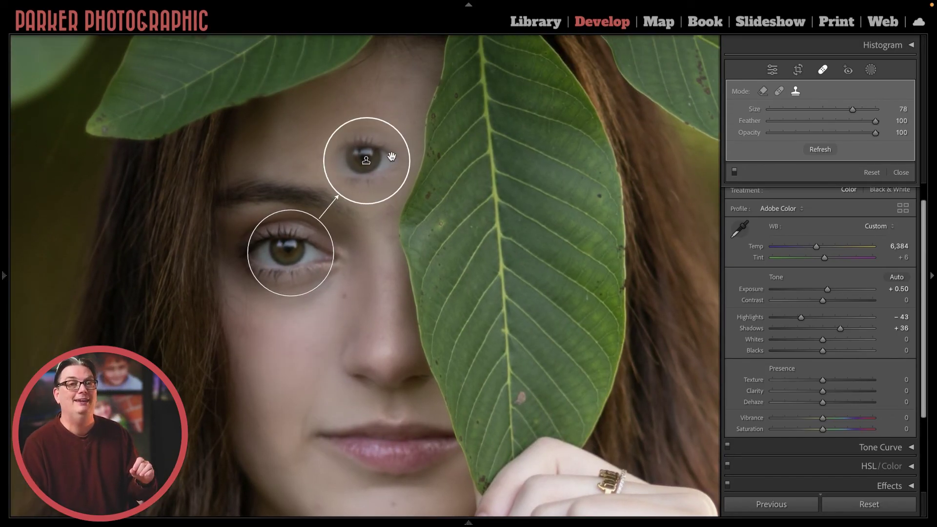
pyautogui.moveTo(875, 120)
pyautogui.mouseDown()
pyautogui.moveTo(791, 120)
pyautogui.moveTo(883, 123)
pyautogui.mouseUp()
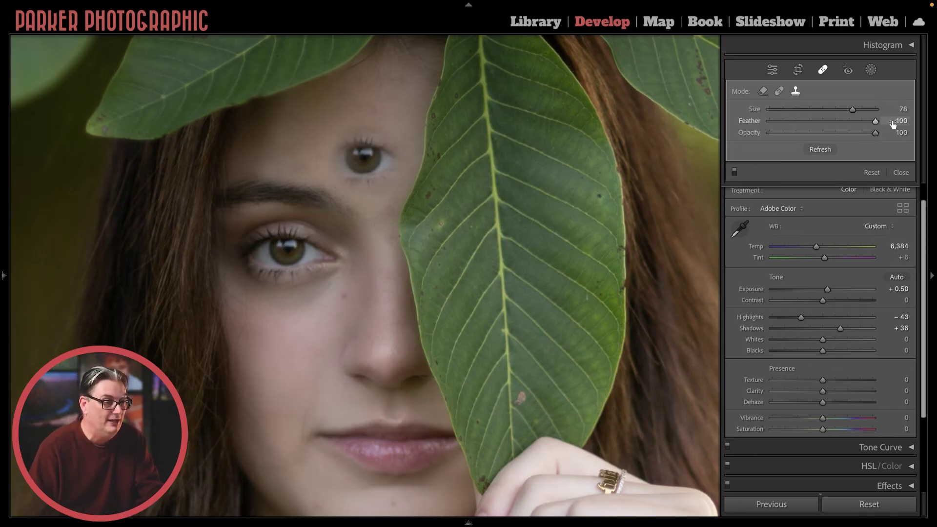
pyautogui.press('Delete')
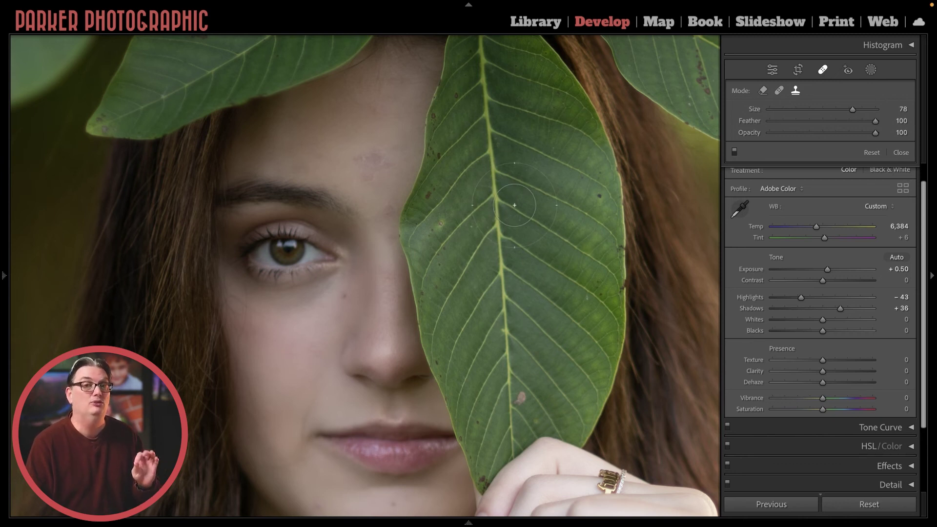
# Heal the mole beside the nose with a size 49 brush, sampling from the cheek, and hide the heal markers.
pyautogui.scroll(-2, 515, 205)
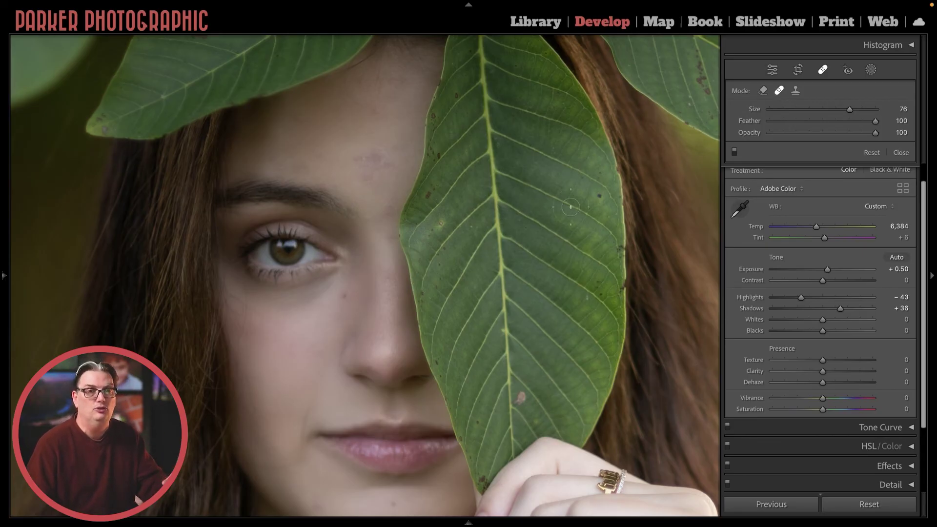
pyautogui.scroll(-5, 363, 270)
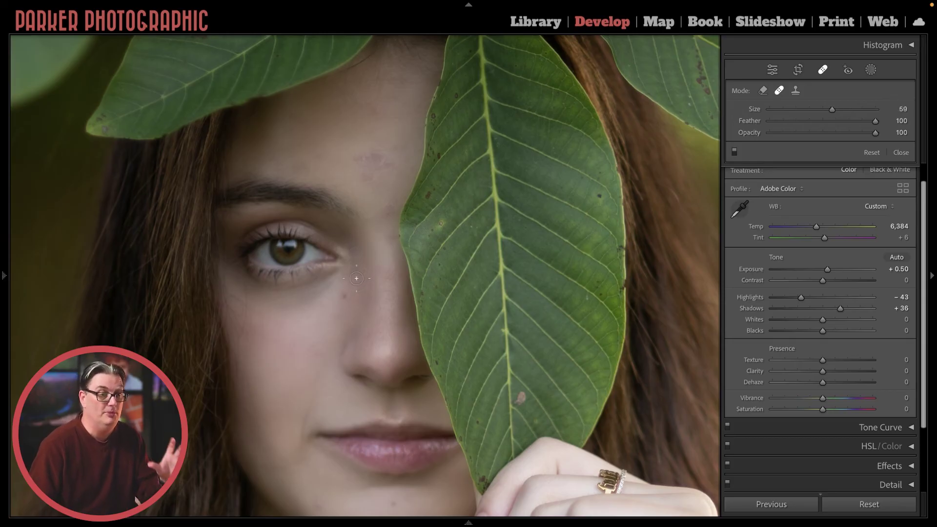
pyautogui.click(345, 296)
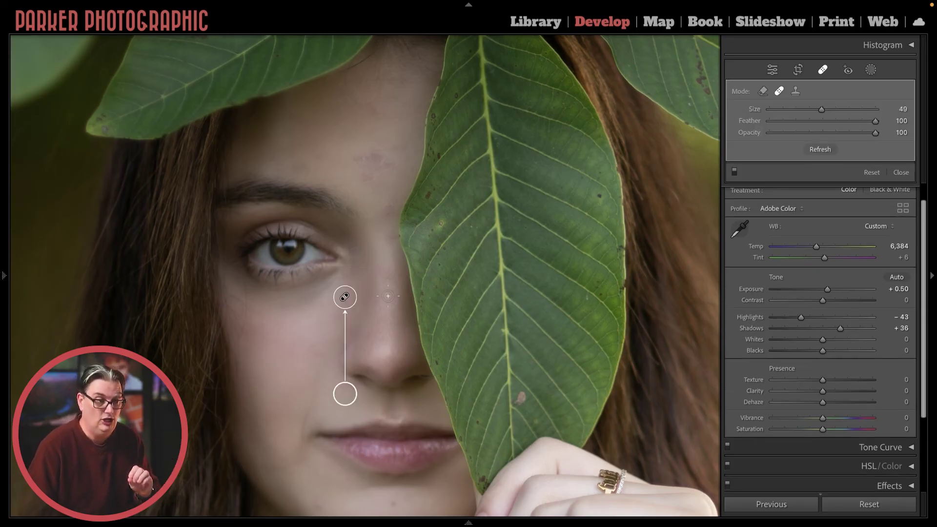
pyautogui.moveTo(345, 393); pyautogui.dragTo(316, 326)
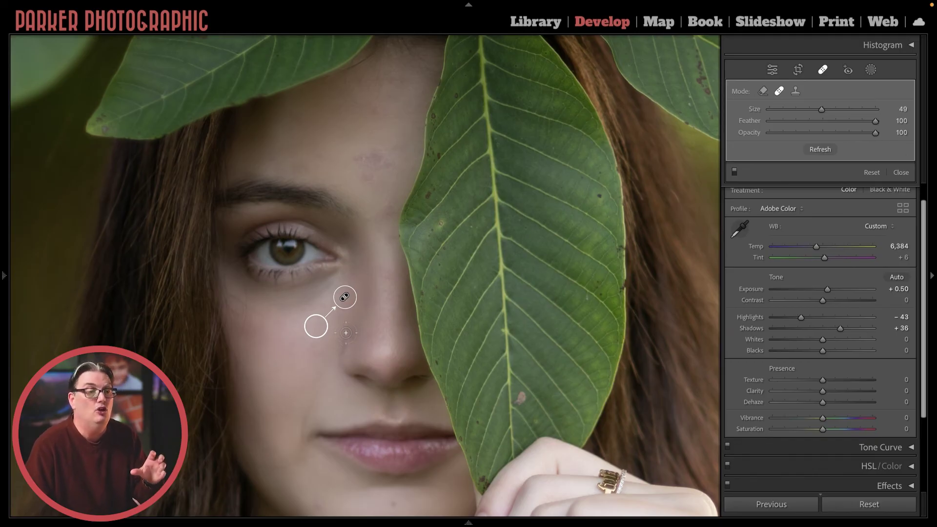
pyautogui.press('h')
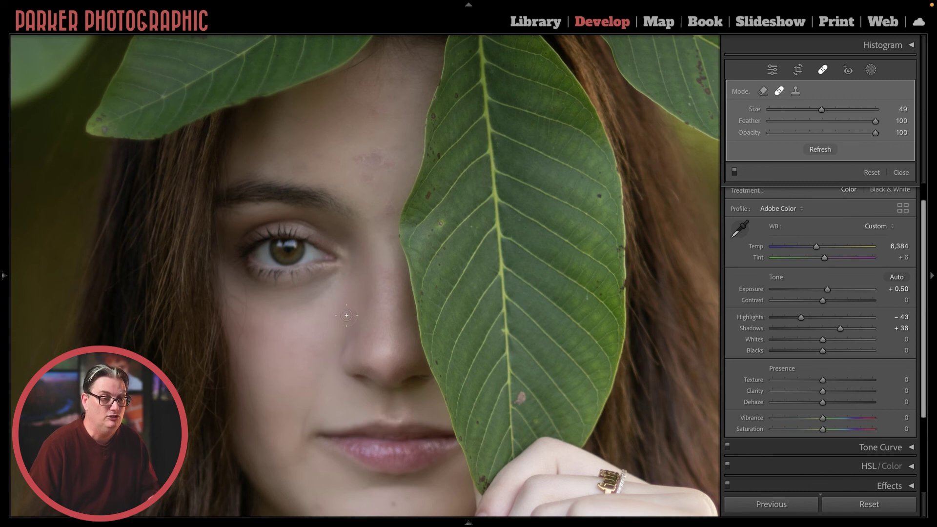
# Add size 49 heals on the side of the nose, above the eyebrow and on the upper forehead, repositioning their sources.
pyautogui.click(345, 297)
pyautogui.click(383, 303)
pyautogui.moveTo(382, 280)
pyautogui.mouseDown()
pyautogui.moveTo(385, 272)
pyautogui.moveTo(383, 324)
pyautogui.mouseUp()
pyautogui.click(322, 157)
pyautogui.moveTo(299, 163)
pyautogui.mouseDown()
pyautogui.moveTo(316, 132)
pyautogui.moveTo(345, 116)
pyautogui.mouseUp()
pyautogui.click(372, 113)
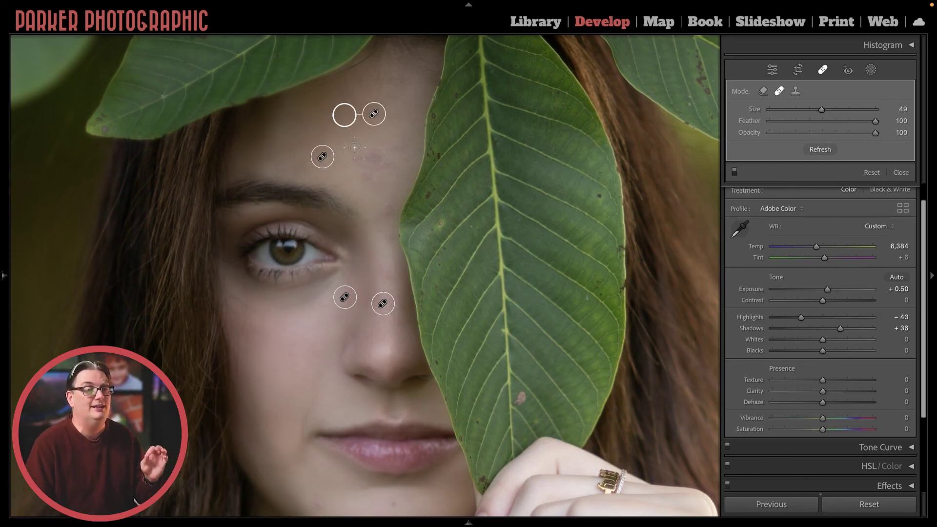
# Undo the added nose and forehead heals together with their source moves, keeping only the mole's heal.
pyautogui.hotkey('ctrl', 'z')
pyautogui.hotkey('ctrl', 'z')
pyautogui.hotkey('ctrl', 'z')
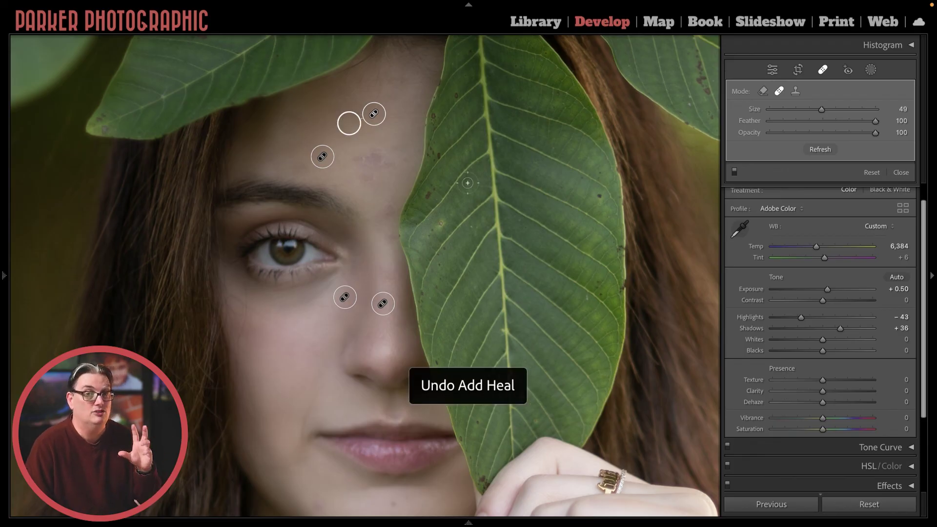
pyautogui.hotkey('ctrl', 'z')
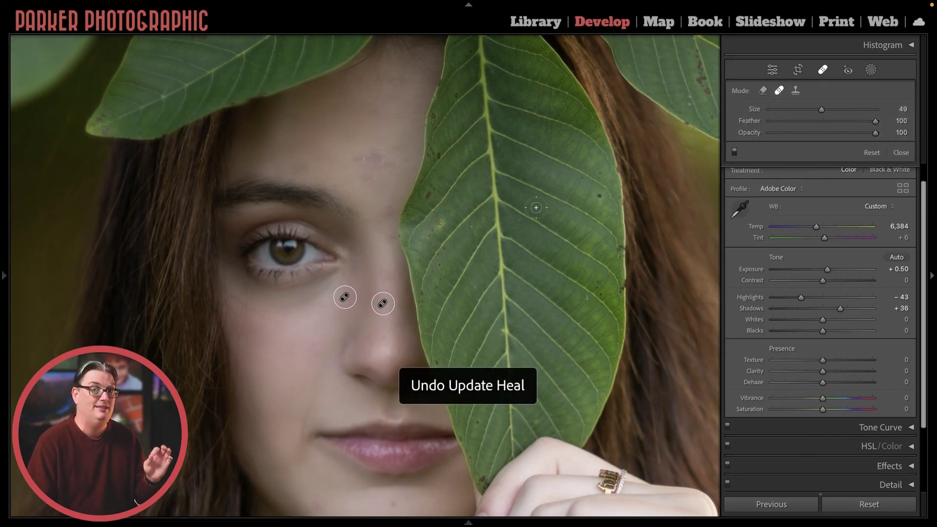
pyautogui.hotkey('ctrl', 'z')
pyautogui.hotkey('ctrl', 'z')
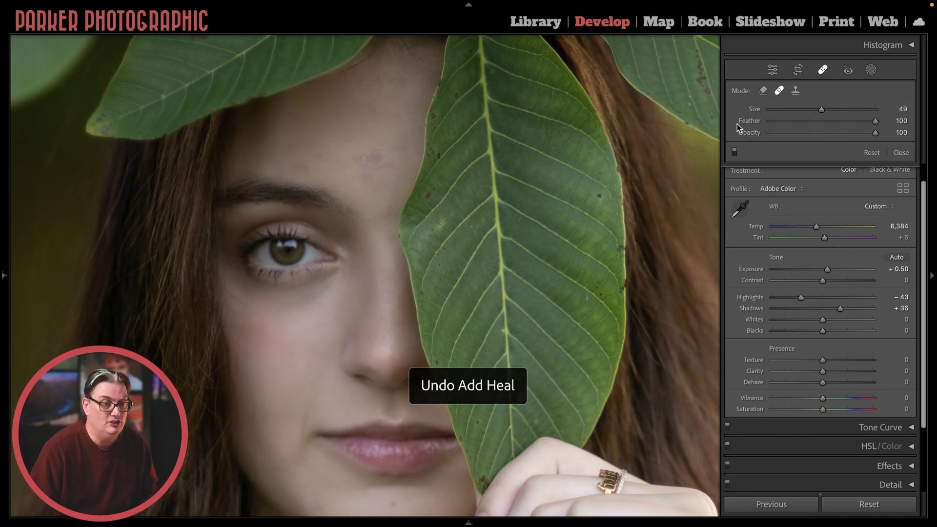
# Remove spots on the upper forehead and above the eyebrow in Remove mode with a size 49 brush, and hide the markers.
pyautogui.click(763, 90)
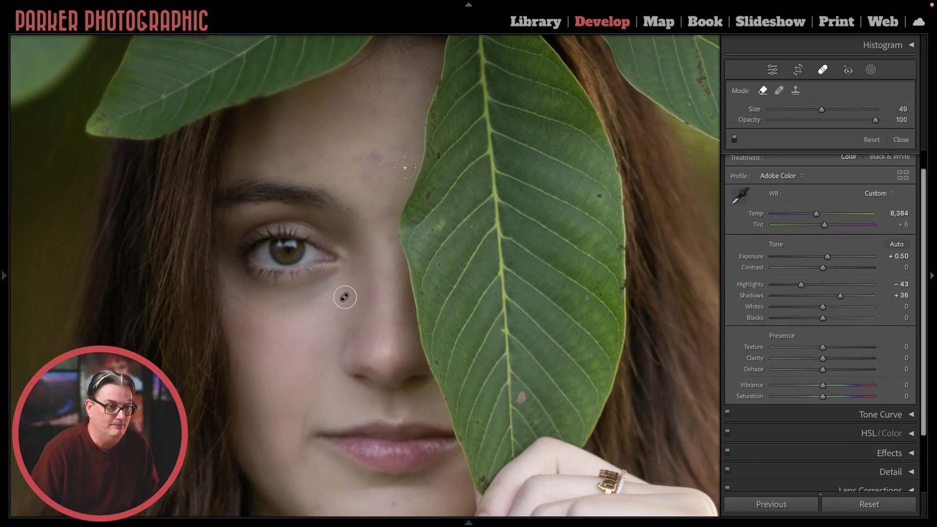
pyautogui.click(374, 112)
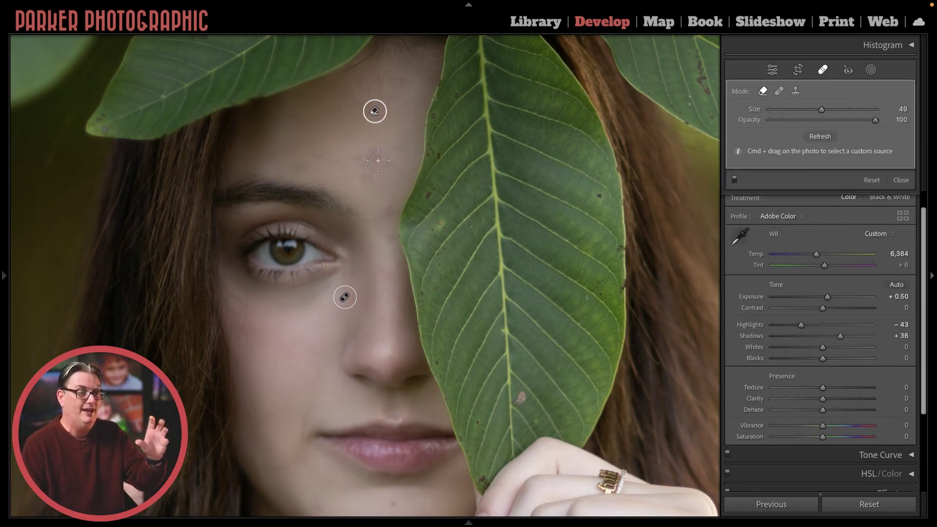
pyautogui.click(301, 165)
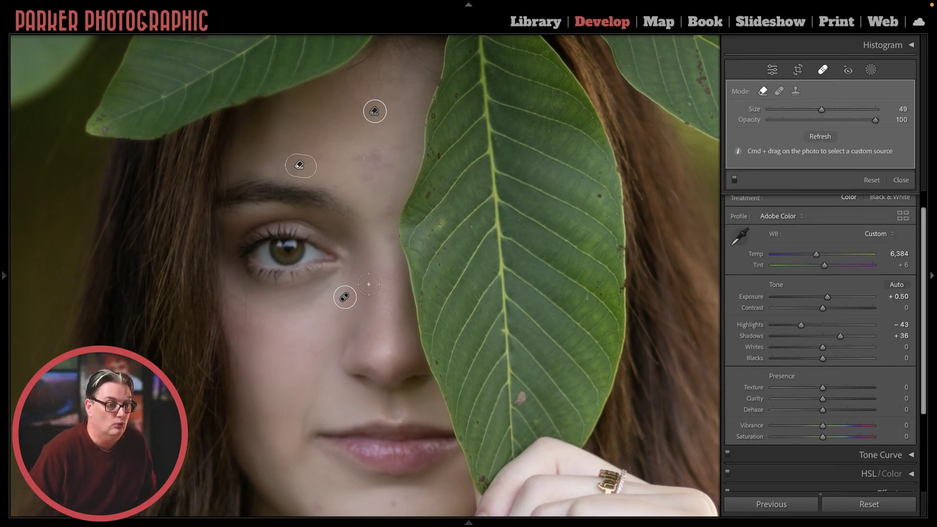
pyautogui.click(375, 110)
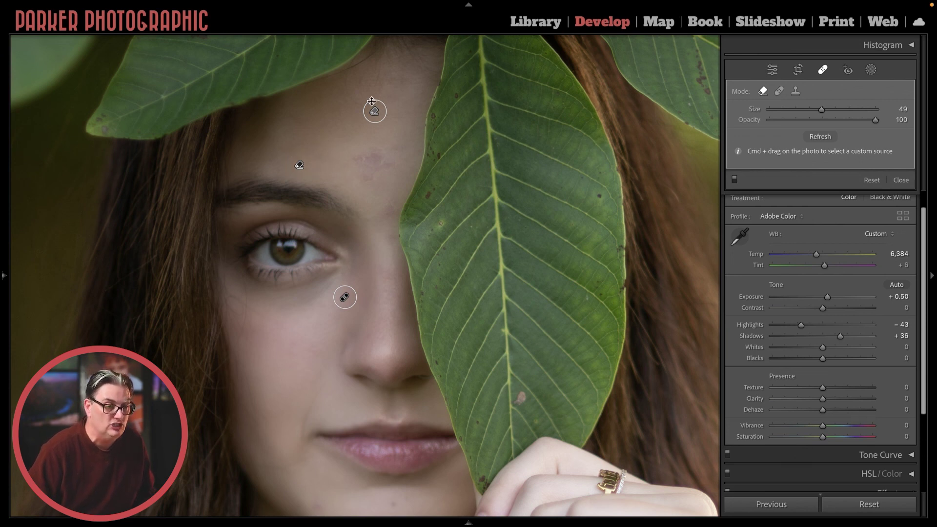
pyautogui.press('h')
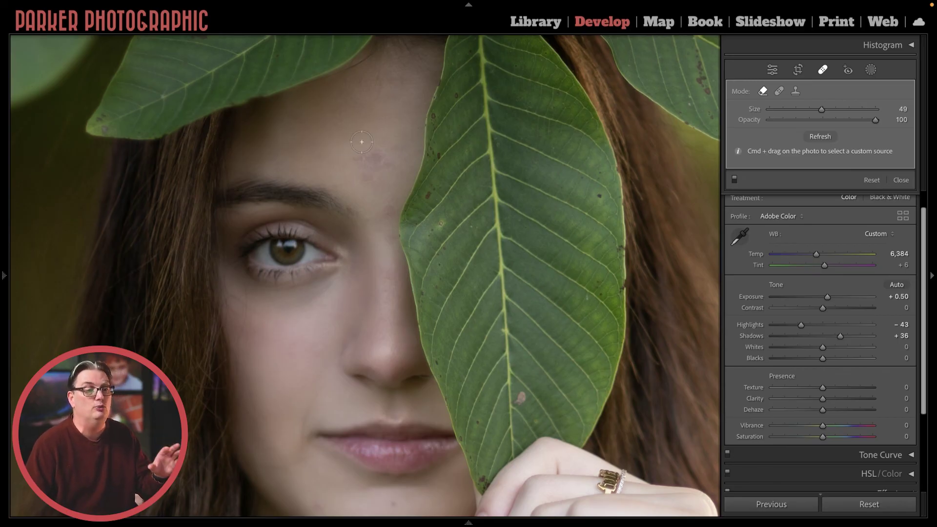
# Try to remove the forehead blemish above the inner eyebrow with a size 59 Remove stroke, and undo it.
pyautogui.scroll(5, 390, 159)
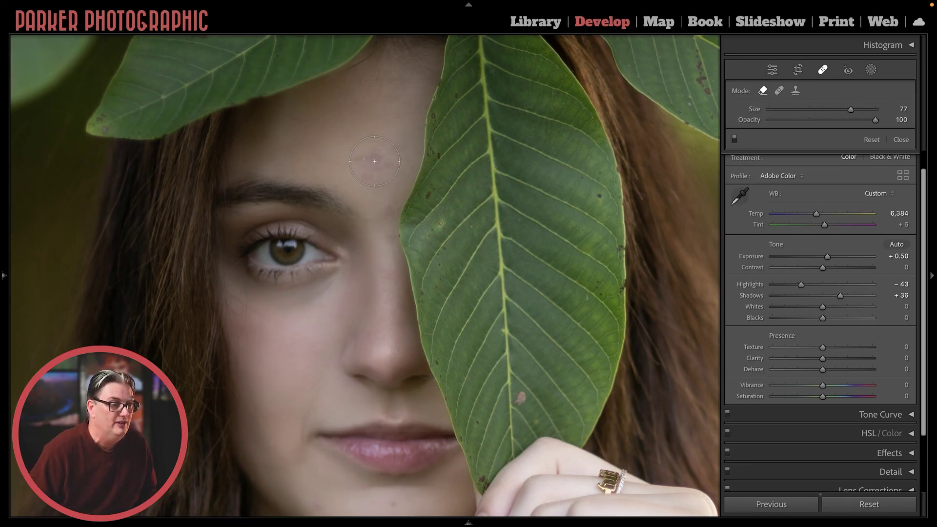
pyautogui.scroll(-4, 374, 167)
pyautogui.moveTo(374, 166)
pyautogui.mouseDown()
pyautogui.moveTo(366, 172)
pyautogui.moveTo(377, 174)
pyautogui.mouseUp()
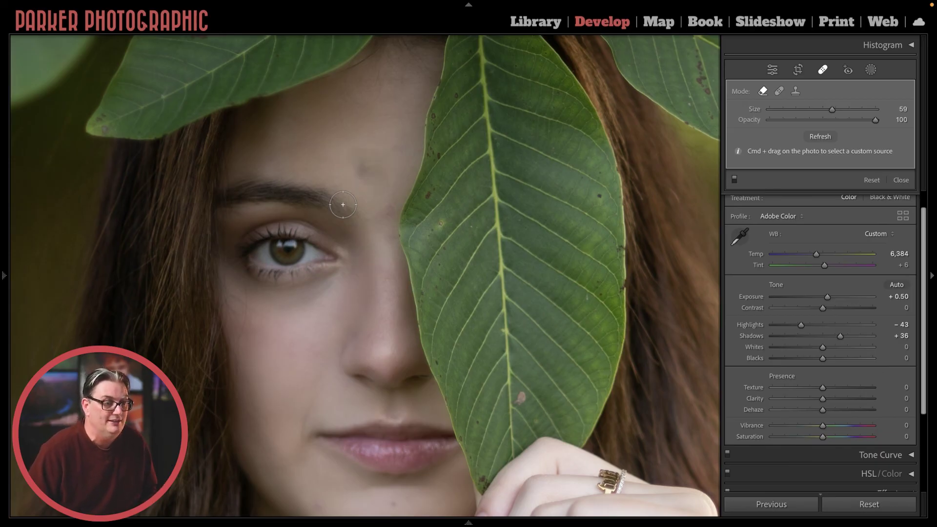
pyautogui.press('super+z')
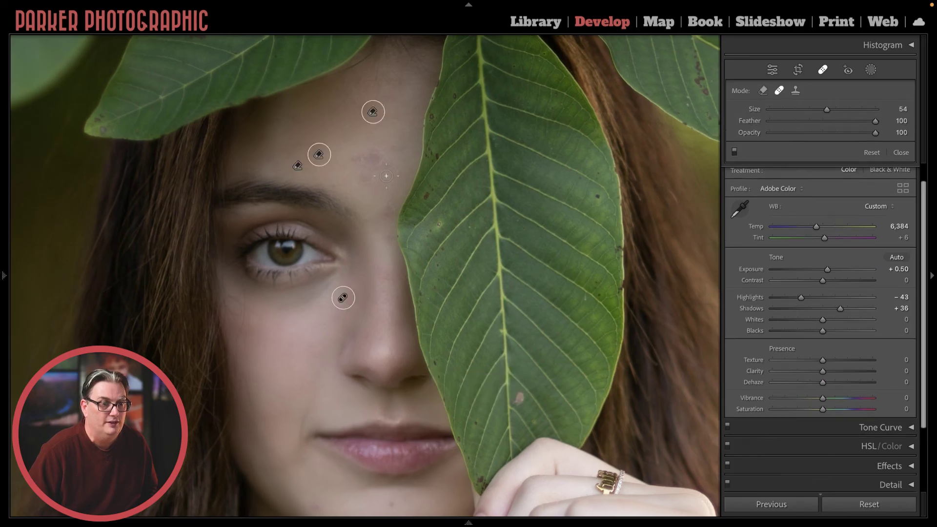
# Heal the blemish above the inner eyebrow in Heal mode with a size 49 brush, sampling clear forehead skin, and open the next photo.
pyautogui.scroll(-1, 386, 176)
pyautogui.moveTo(388, 165)
pyautogui.mouseDown()
pyautogui.moveTo(369, 153)
pyautogui.moveTo(375, 174)
pyautogui.mouseUp()
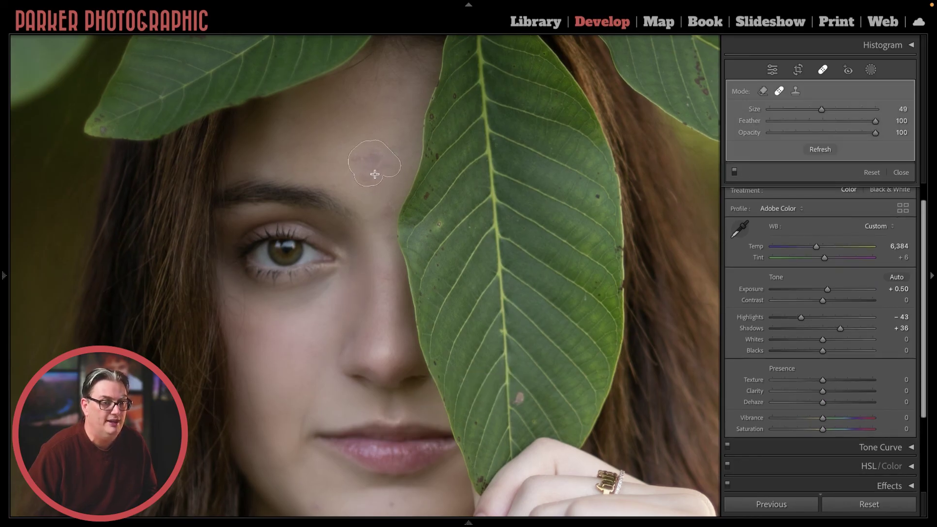
pyautogui.moveTo(453, 227); pyautogui.dragTo(388, 141)
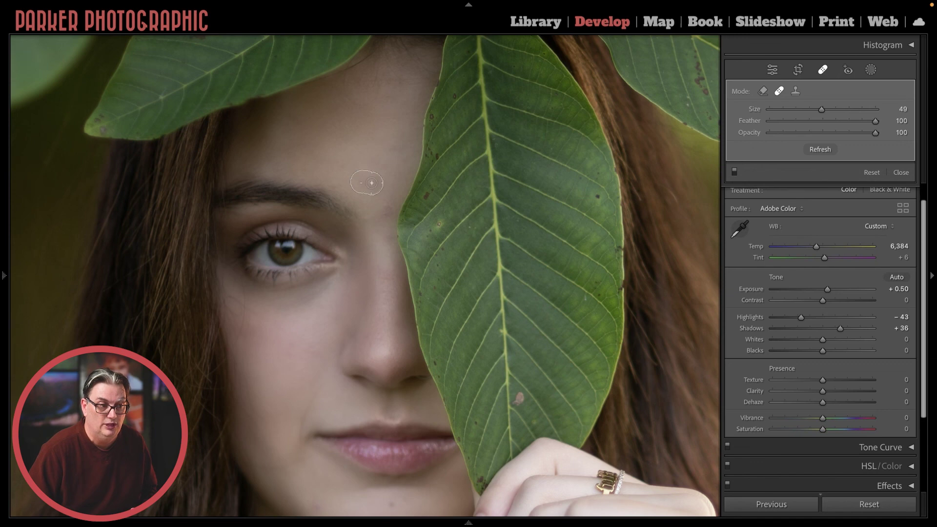
pyautogui.press('Right')
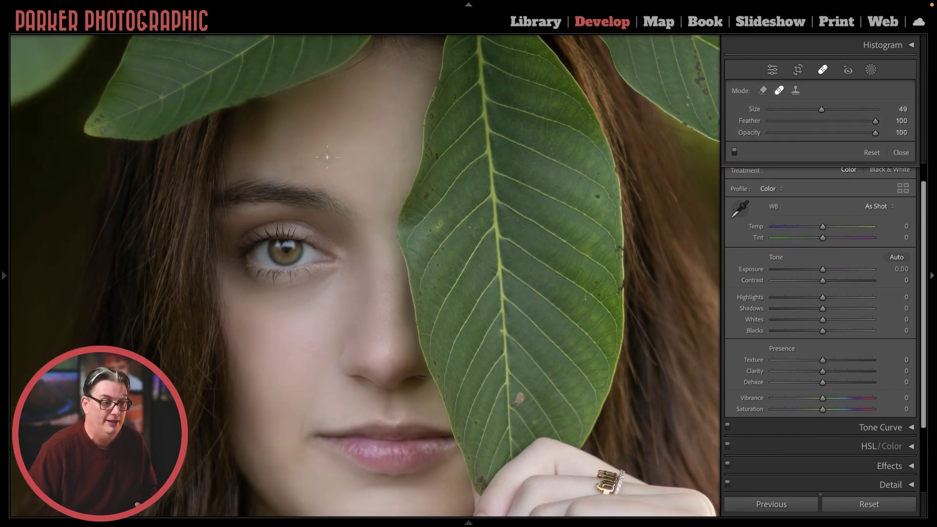